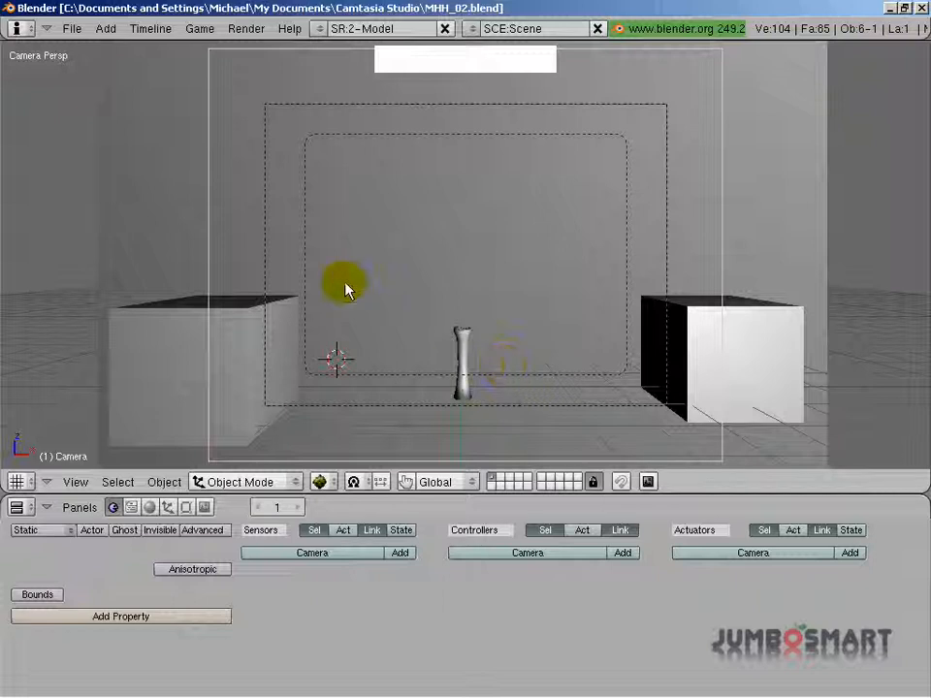
right_click(254, 353)
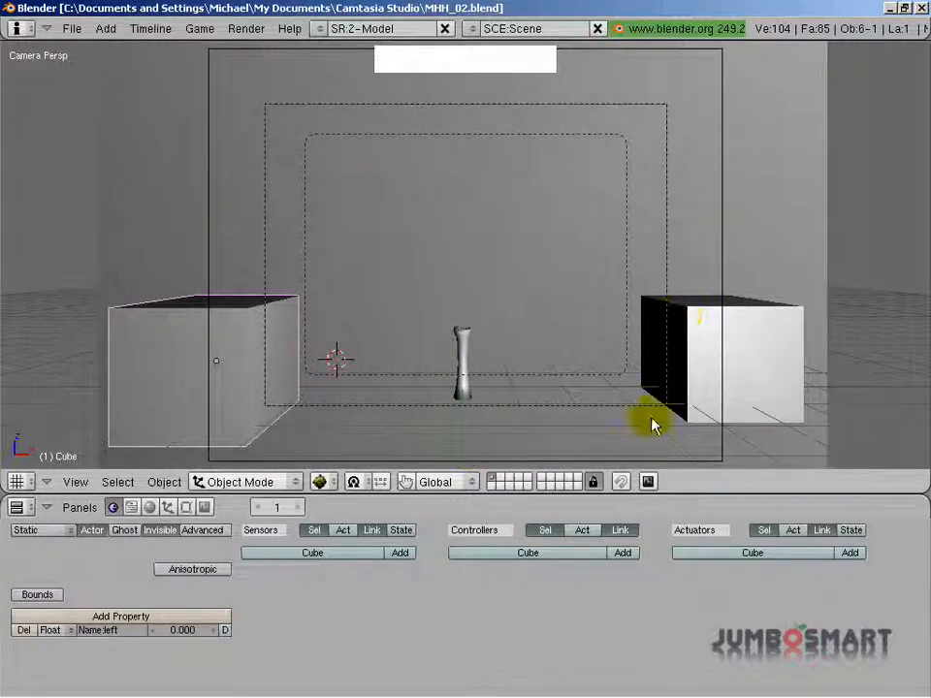
click(499, 479)
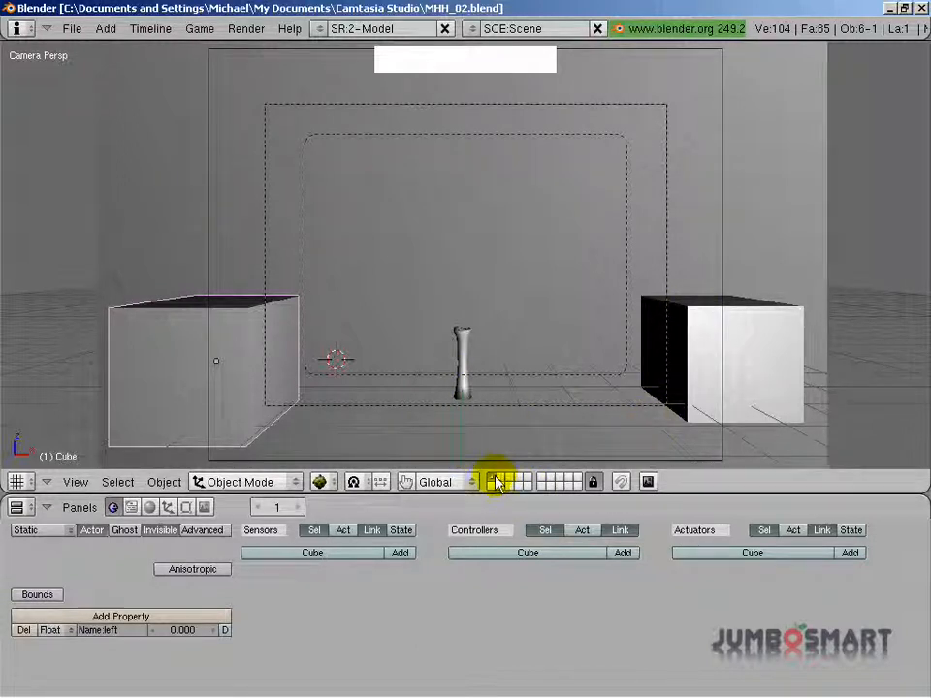
click(500, 480)
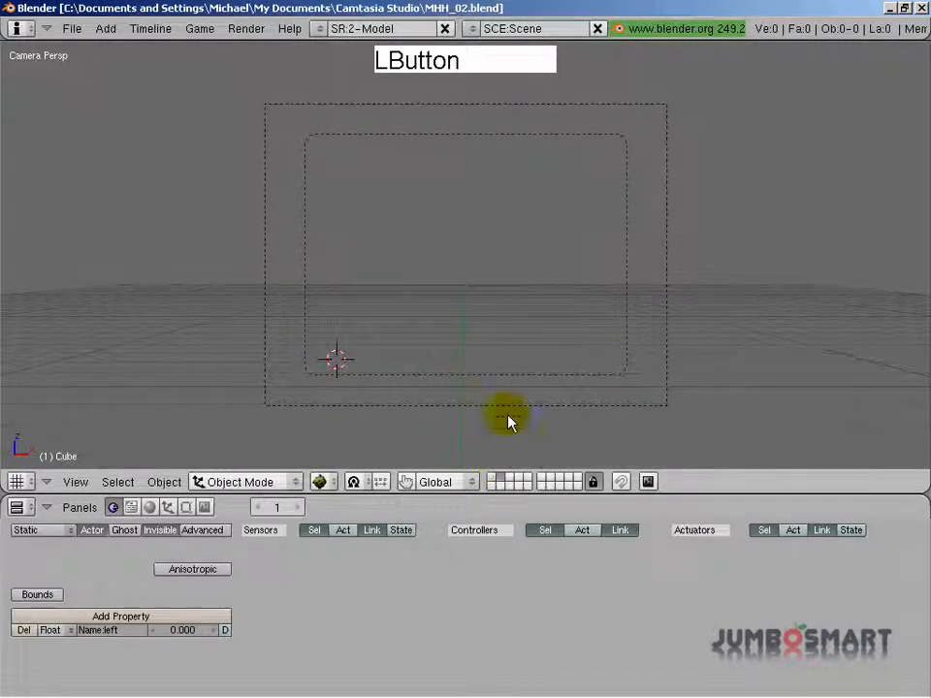
key(KP_7)
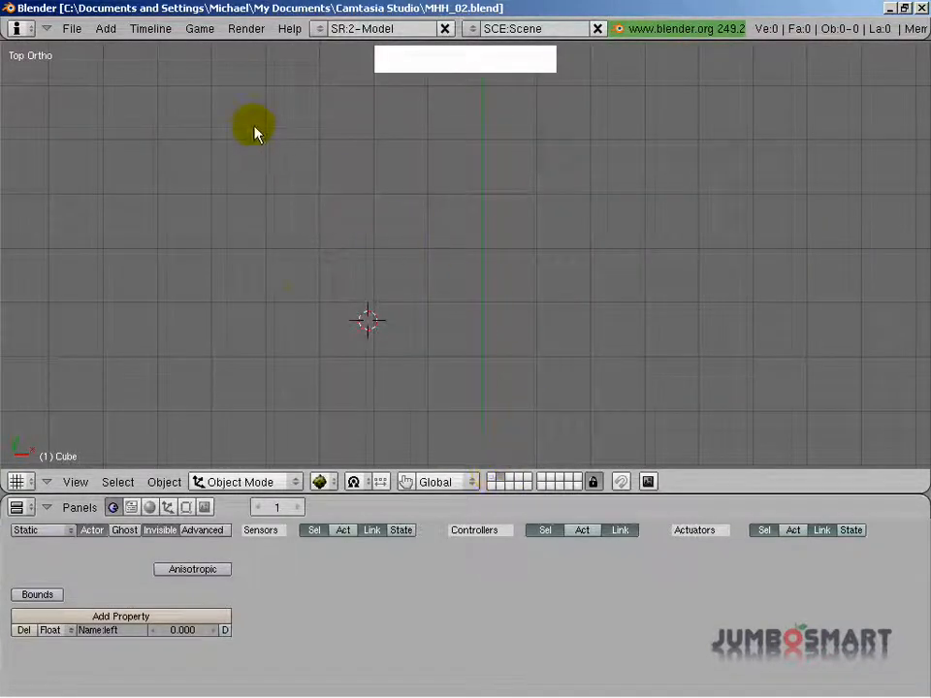
click(496, 479)
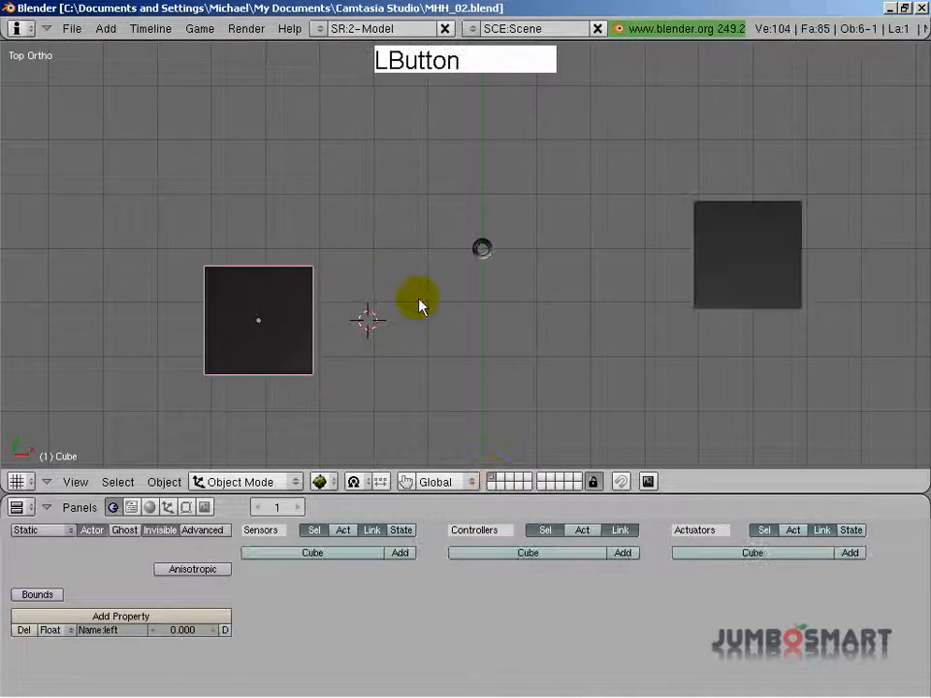
key(KP_0)
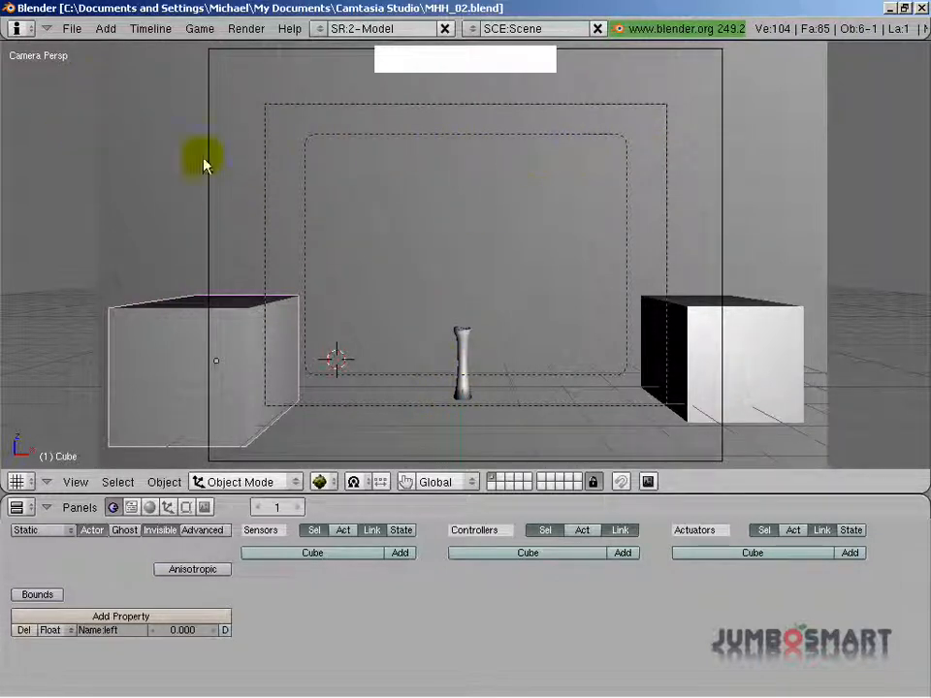
Step: Add a Monkey mesh on the empty second layer, aligned to the top view, and display it in solid shading
click(502, 483)
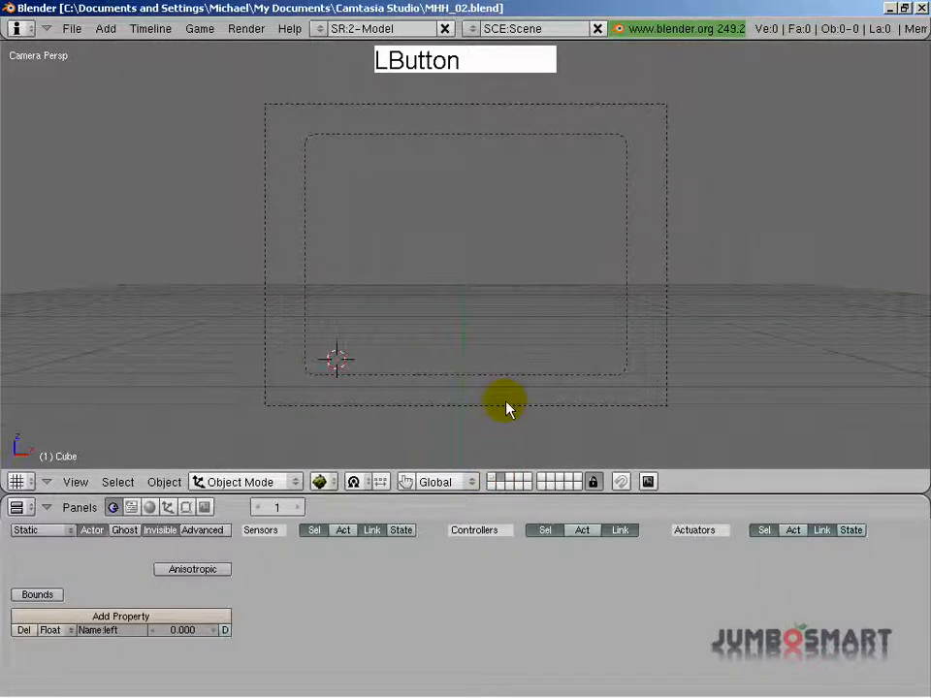
key(KP_7)
key(space)
mouse_move(617, 371)
click(703, 516)
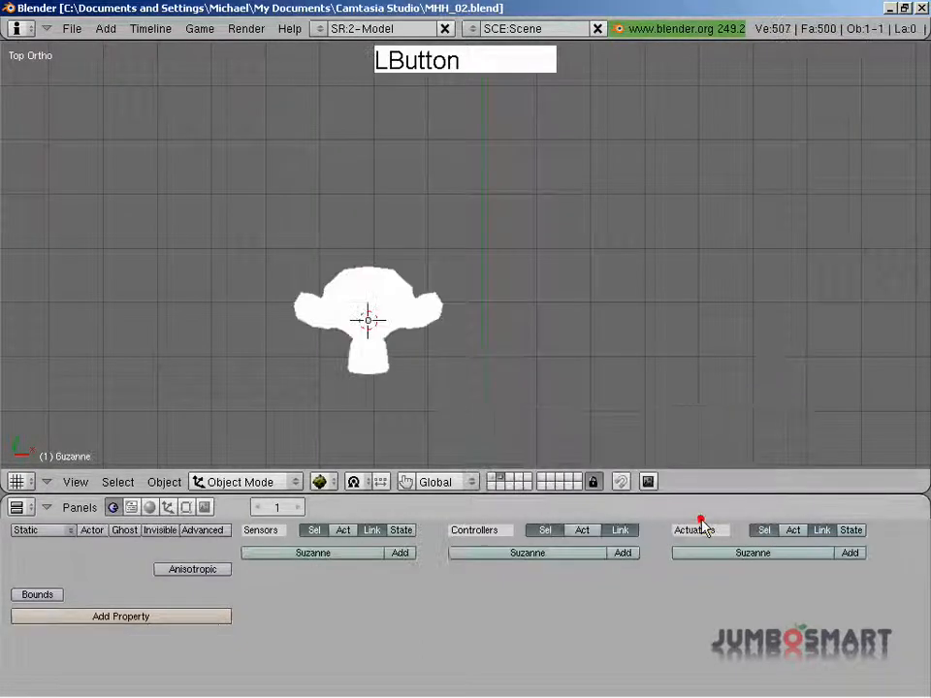
key(z)
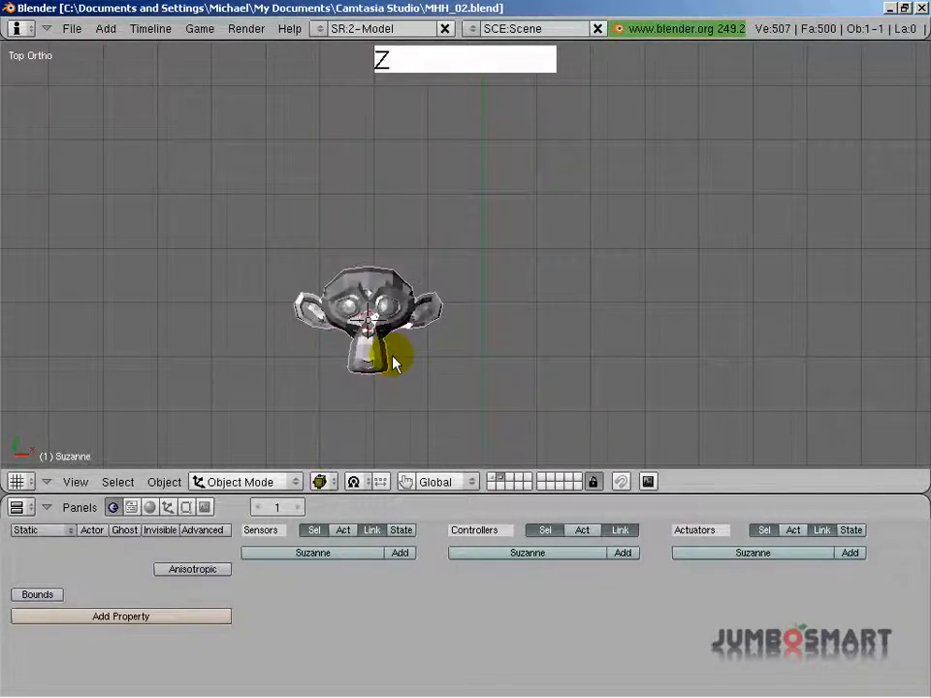
Step: Move the monkey head close to the grid centre and set its mesh to smooth shading
scroll(390, 366, up, 2)
key(g)
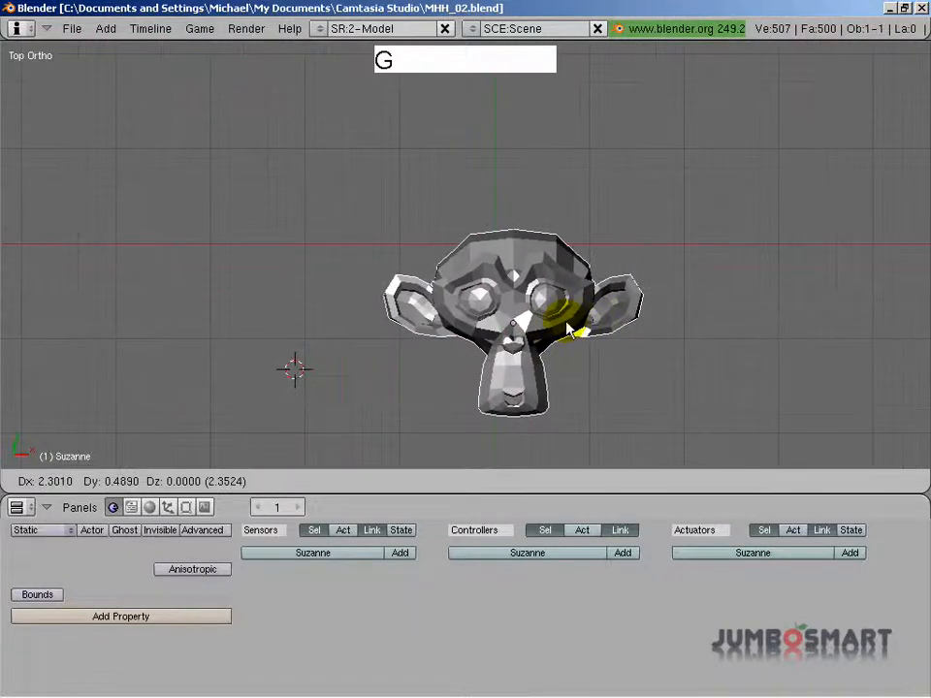
click(536, 286)
click(186, 507)
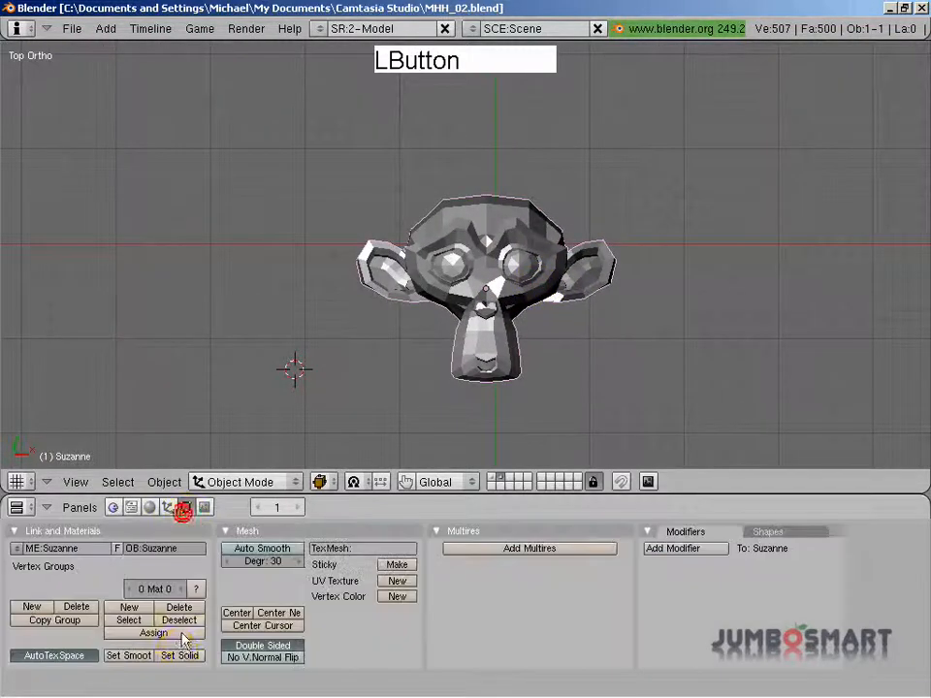
click(138, 657)
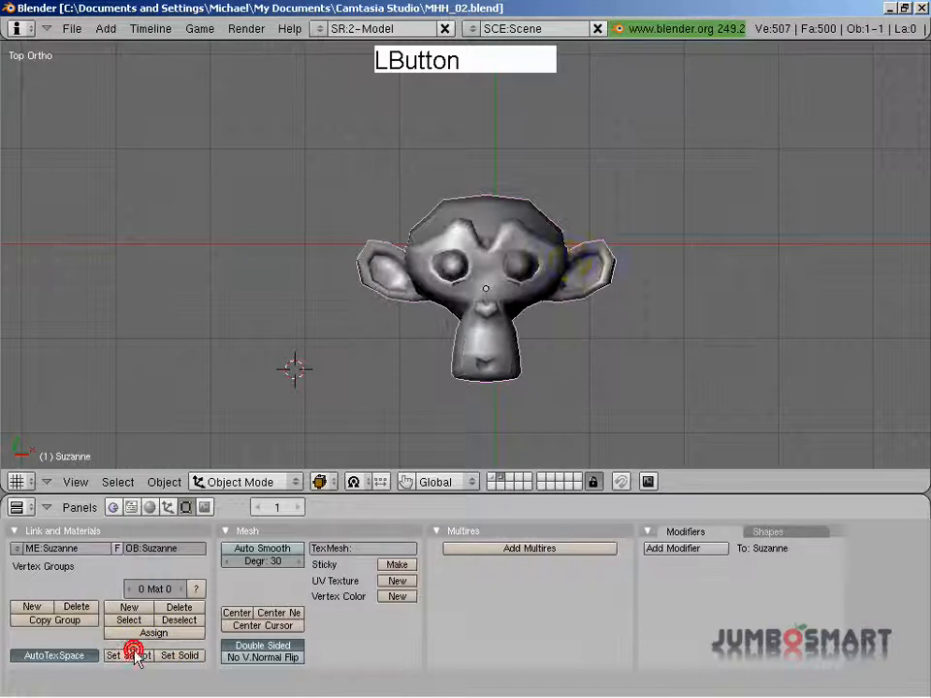
Step: Rename the monkey object to Monkey and move it up and left, clear of the grid centre
click(181, 549)
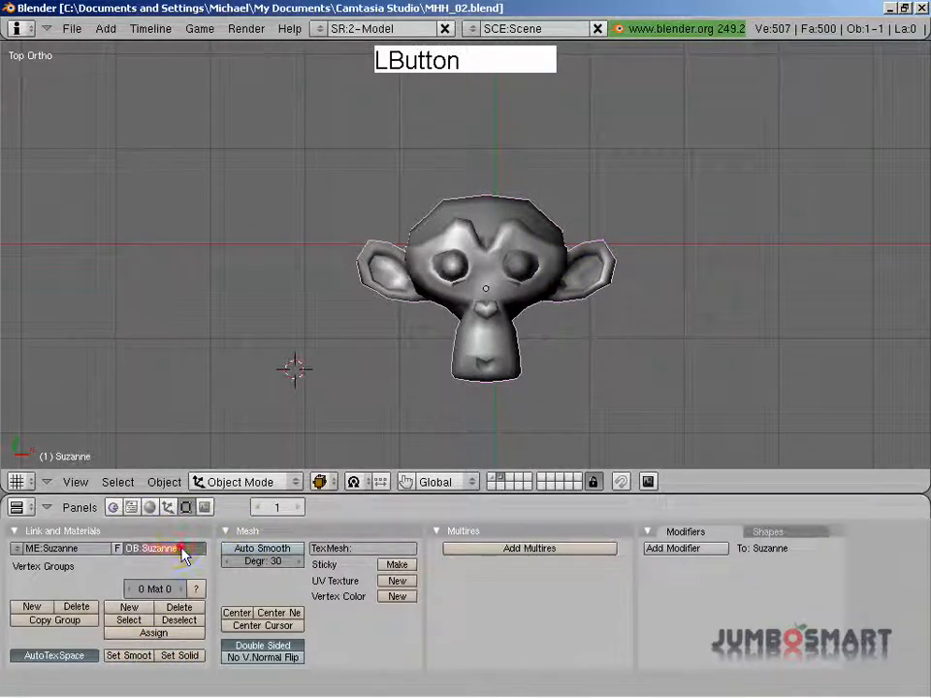
text(Mo)
key(BackSpace)
text(n)
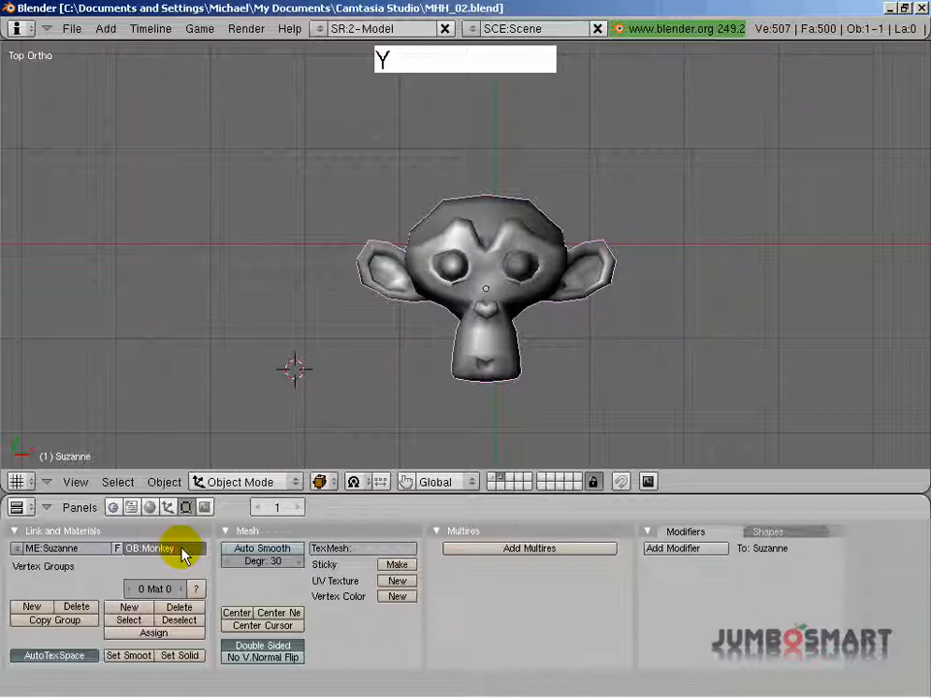
text(key)
key(Return)
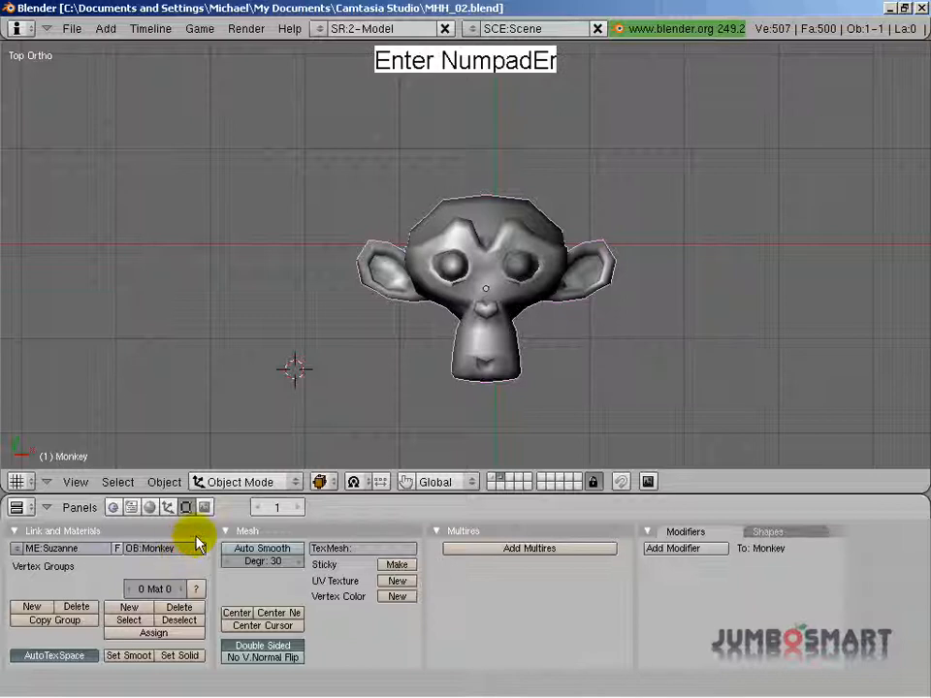
key(g)
click(237, 254)
Step: Add a UV sphere with 12 segments and 12 rings just below the grid centre and set it smooth
key(space)
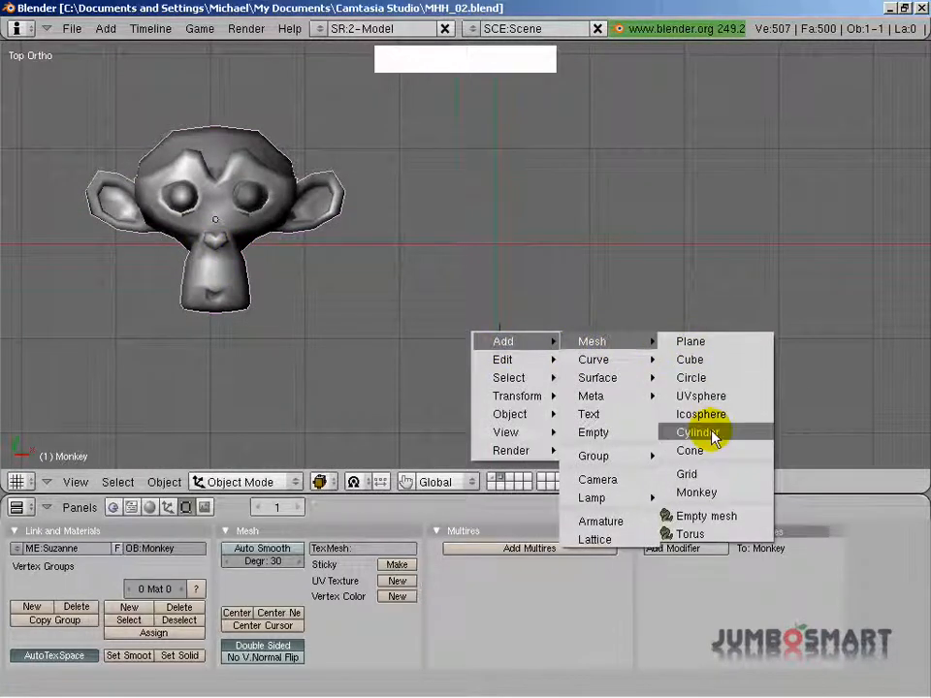
click(717, 397)
shift+click(718, 387)
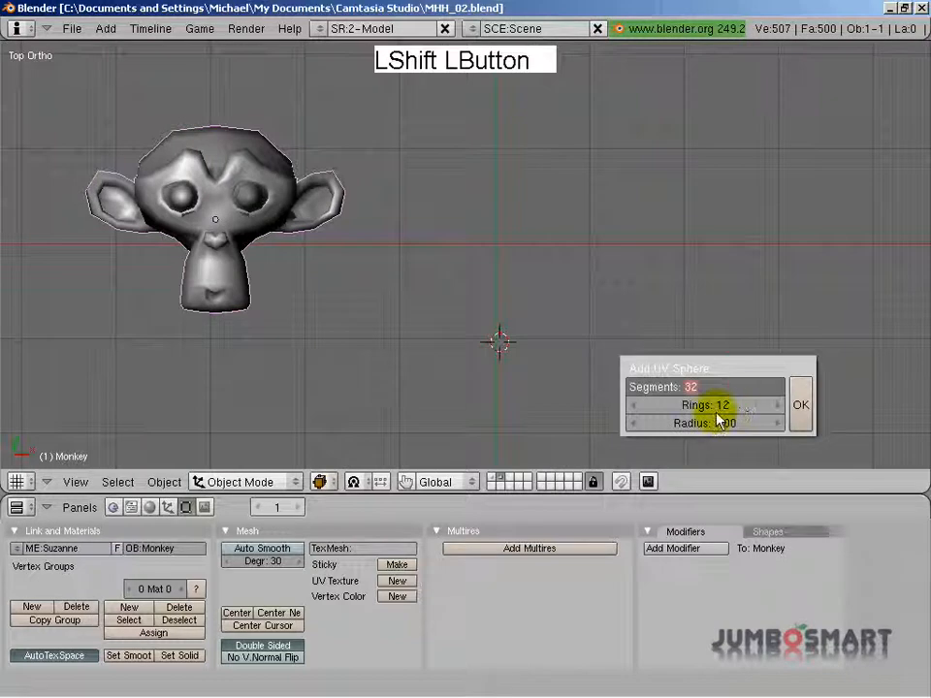
text(12)
click(741, 402)
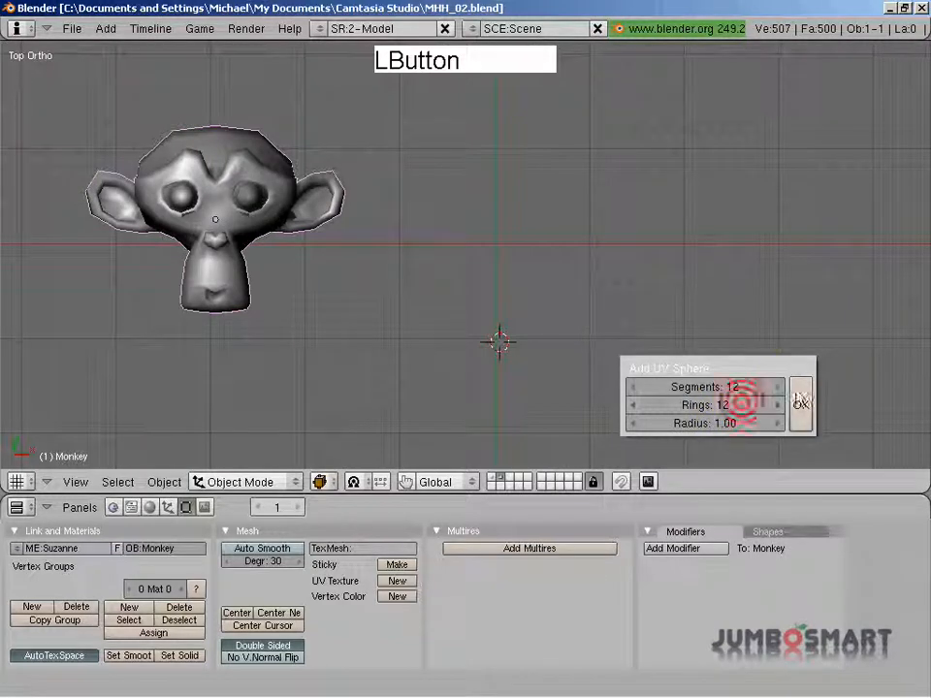
click(800, 398)
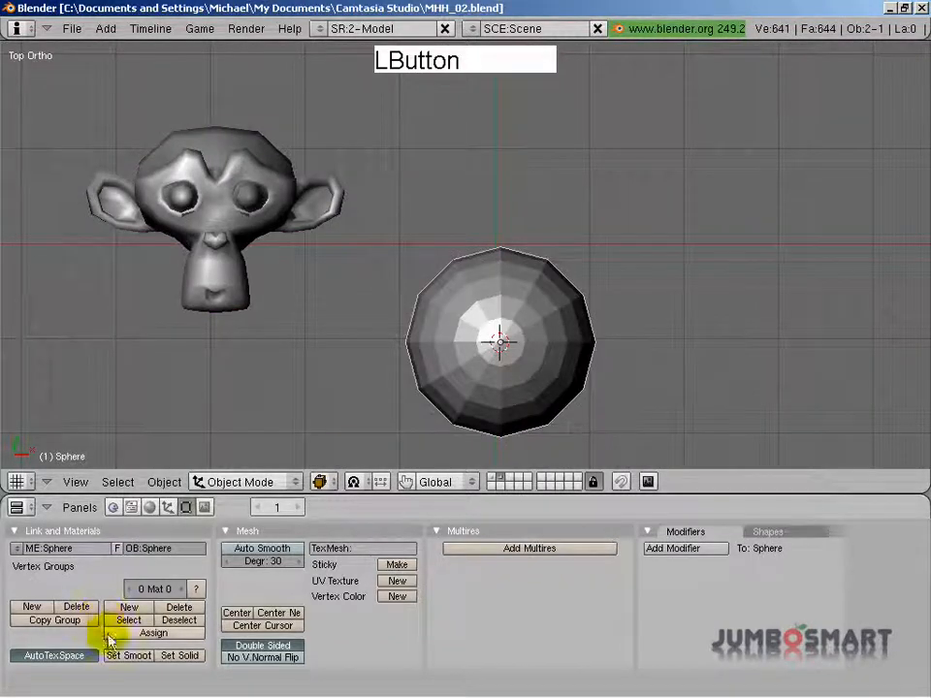
click(129, 656)
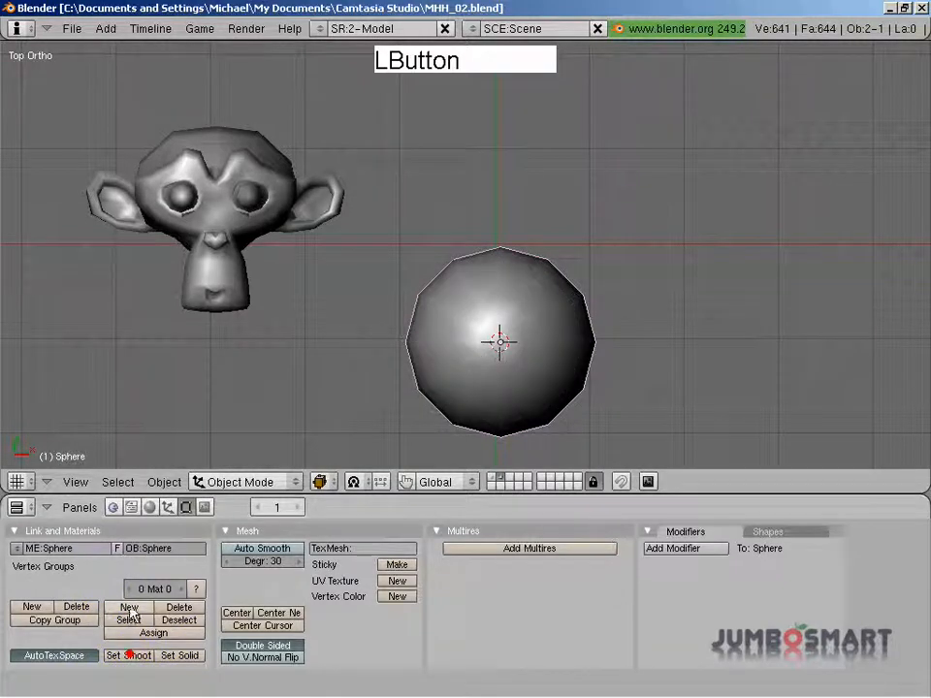
Step: Rename the sphere object to Coconut
click(173, 548)
text(Cocone)
key(BackSpace)
text(ut)
key(Return)
Step: Scale the whole Coconut mesh in Edit Mode to just under a third of its original size
scroll(494, 270, down, 3)
key(Tab)
scroll(512, 376, up, 3)
key(s)
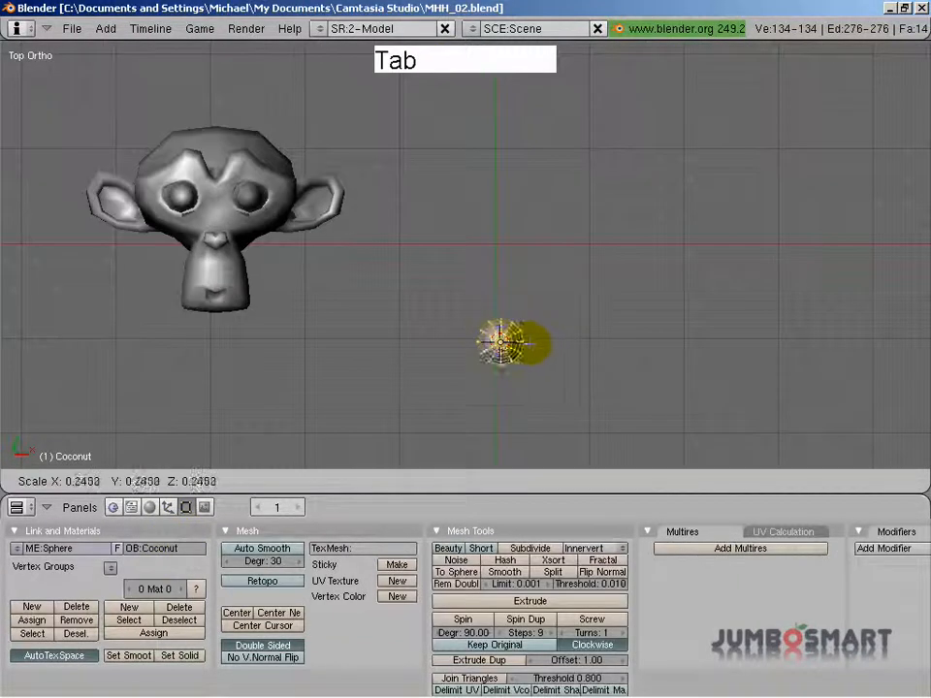
click(540, 343)
key(Tab)
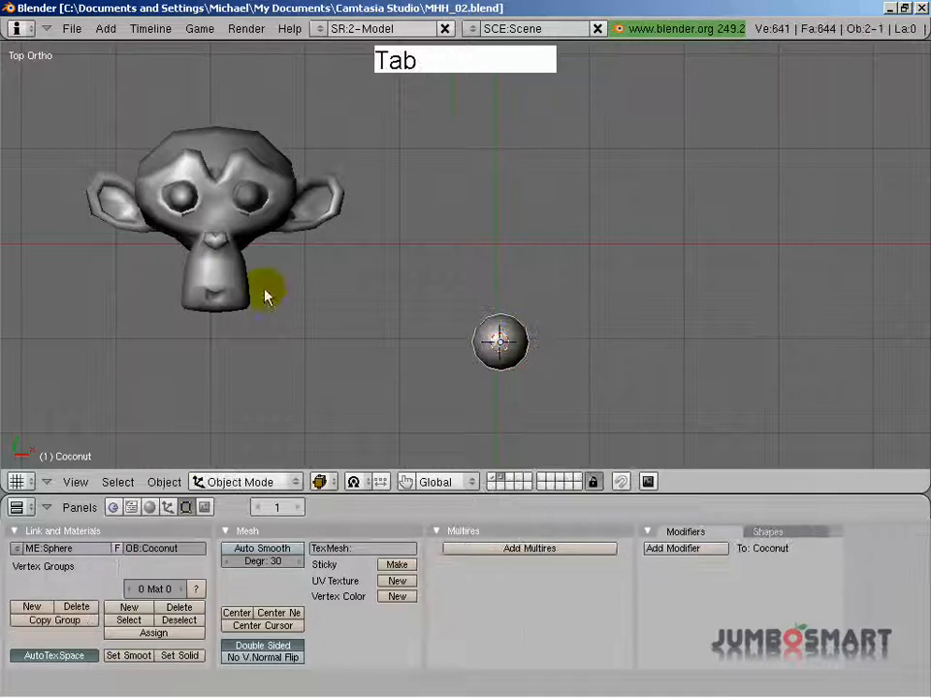
Step: Add an Empty on the first layer near the top of the CoconutGun cylinder and adjust its position in front view
click(493, 480)
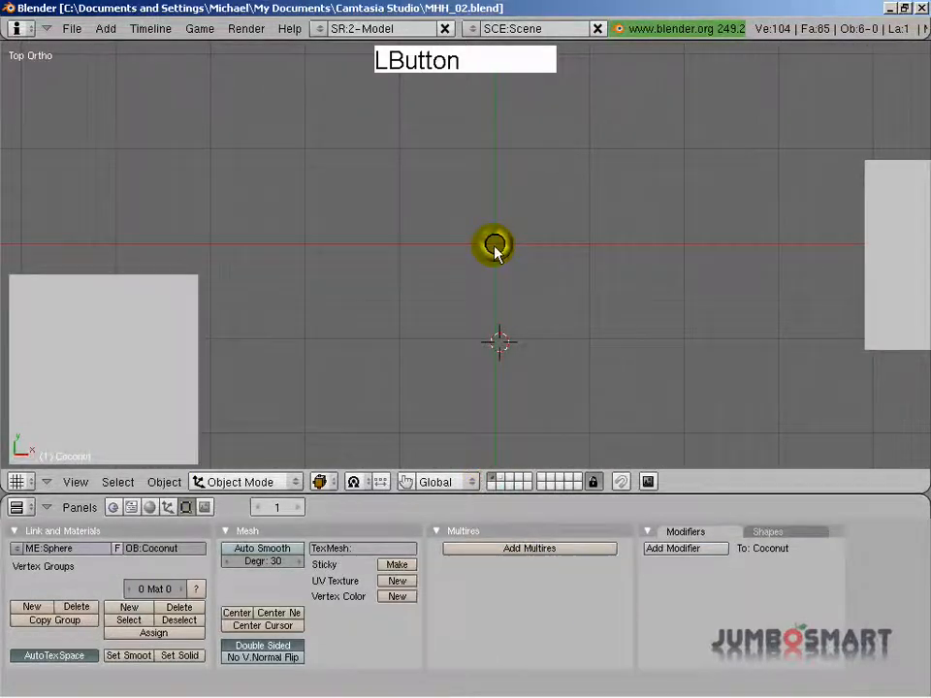
key(KP_0)
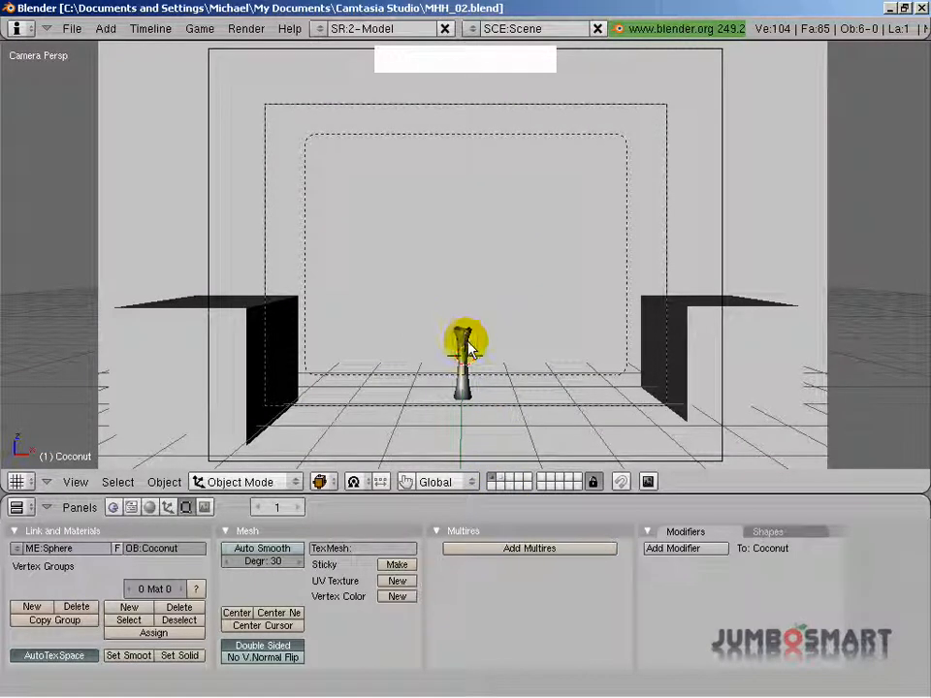
key(KP_1)
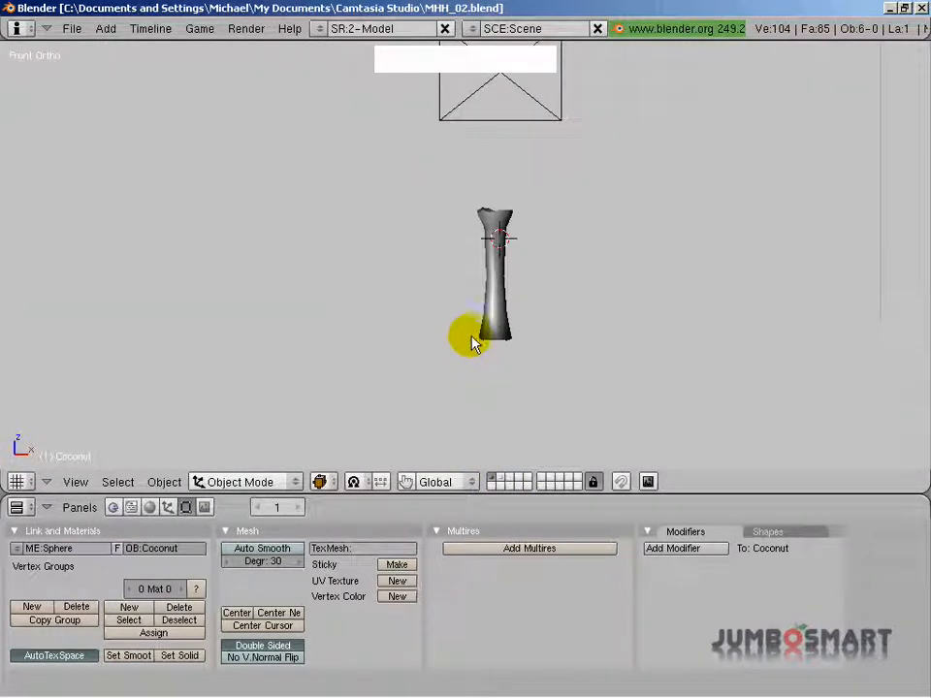
scroll(463, 342, up, 2)
click(507, 202)
key(space)
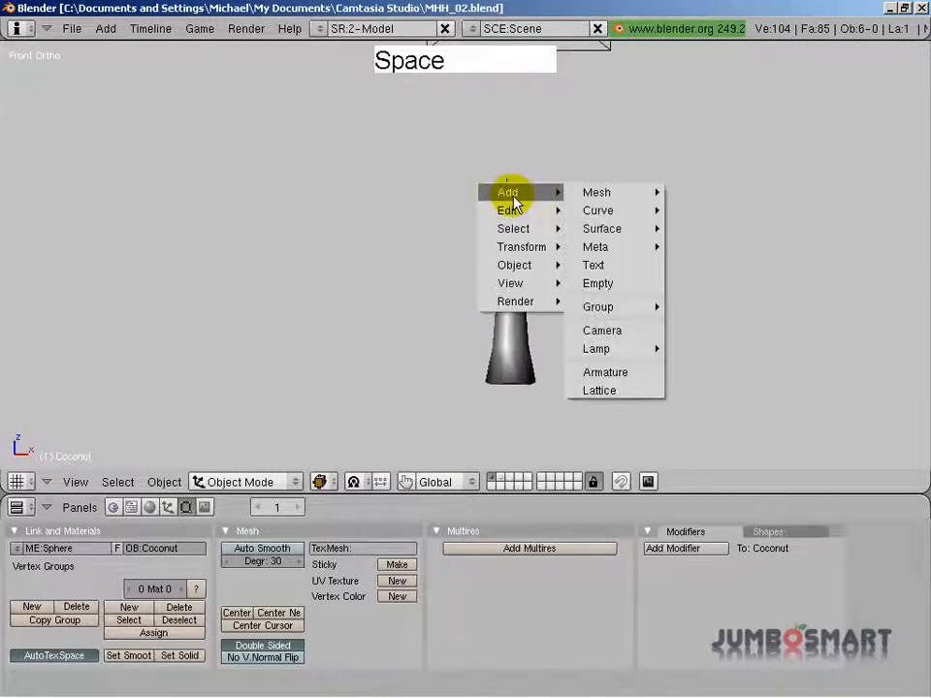
click(617, 285)
key(g)
click(546, 218)
Step: In the wireframe side view, move the Cube object about 1.22 units along Y and -0.09 along Z, in line with the other cube
key(KP_3)
key(z)
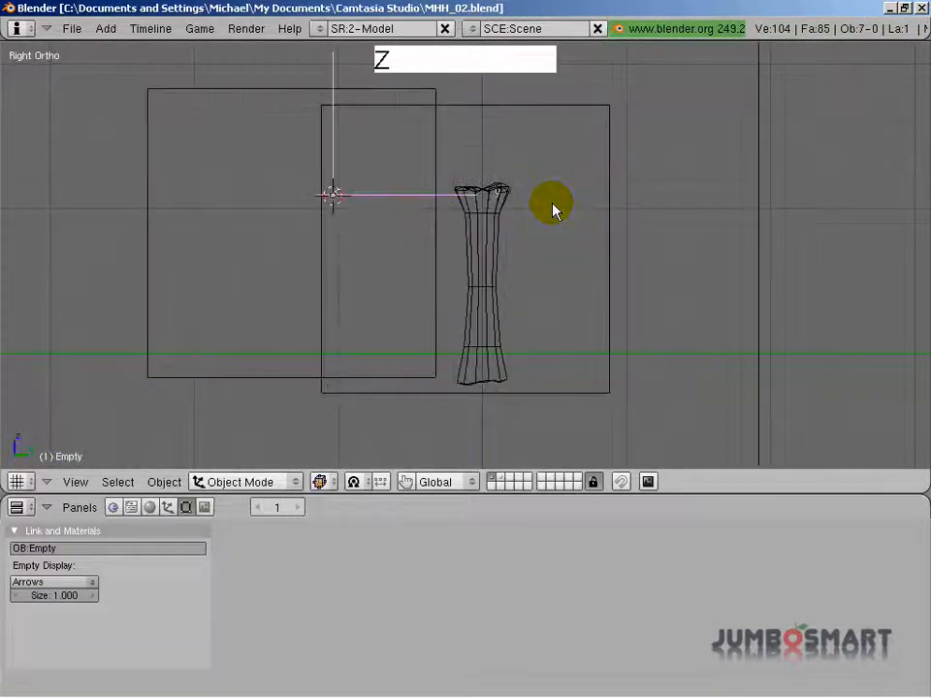
scroll(452, 211, up, 1)
right_click(433, 283)
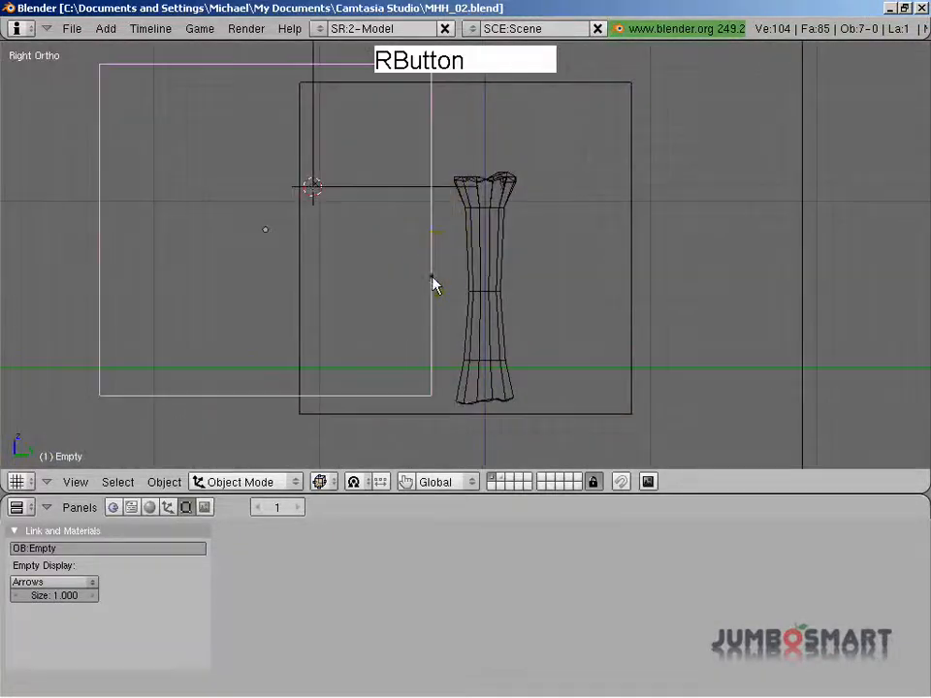
key(g)
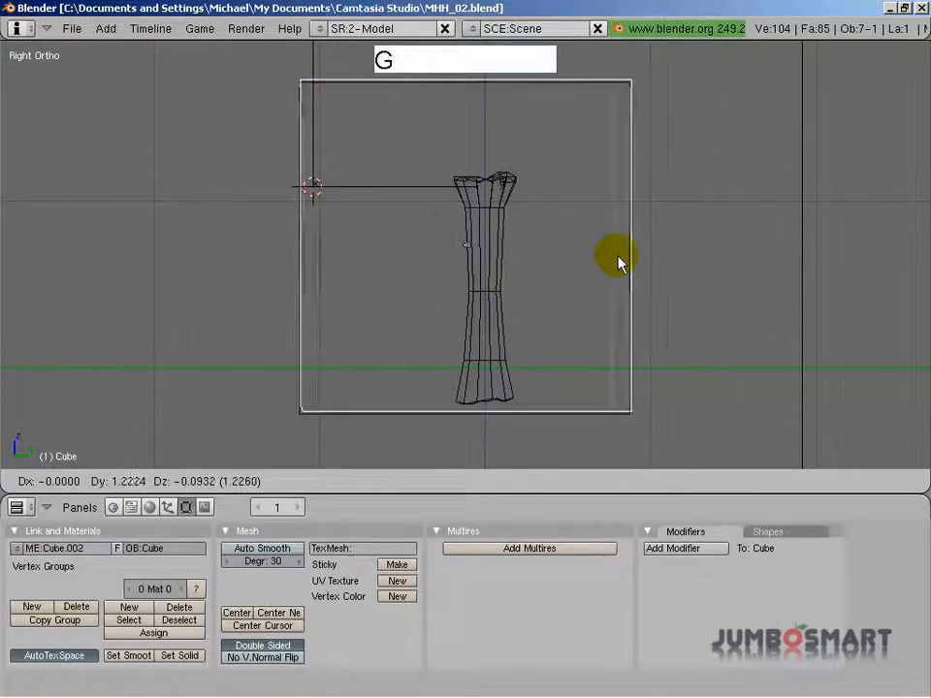
click(617, 257)
Step: Move the Empty in side view onto the CoconutGun's centre axis, just inside its upper opening, and check it from an angle
right_click(371, 190)
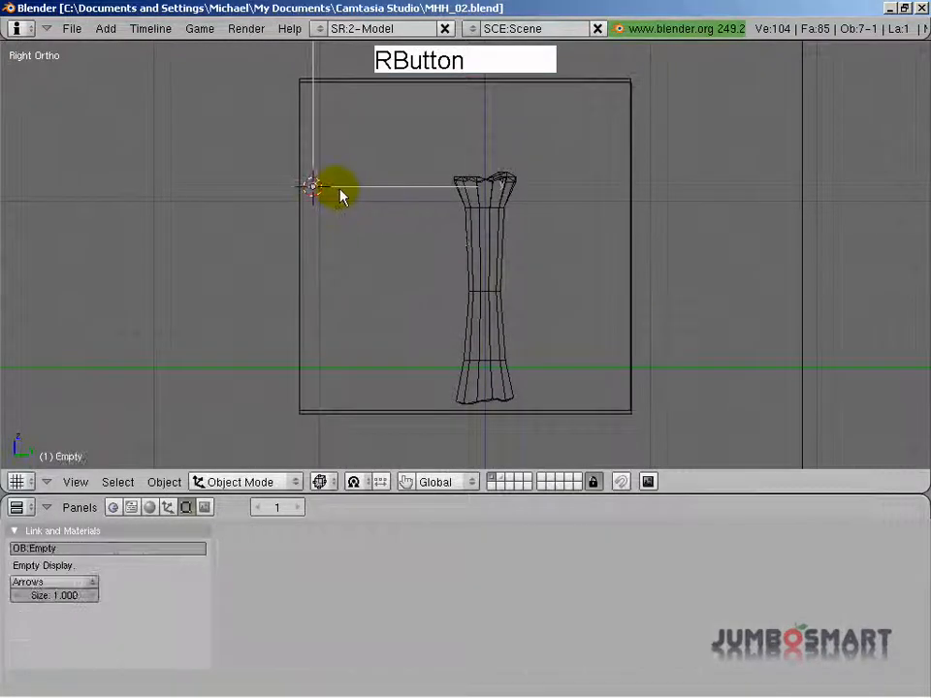
right_click(482, 226)
scroll(507, 218, up, 1)
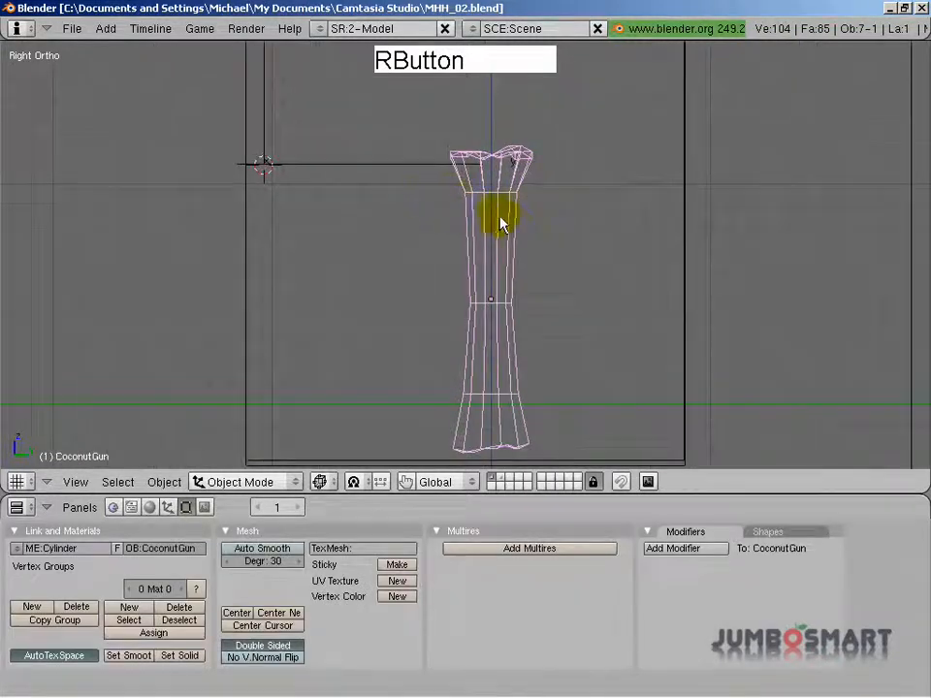
right_click(387, 165)
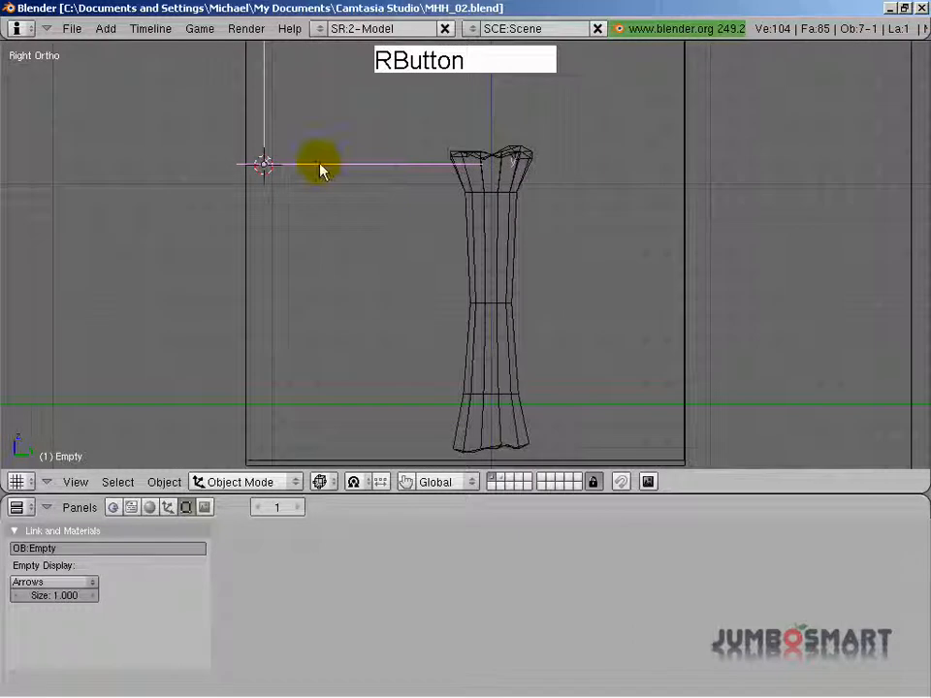
key(g)
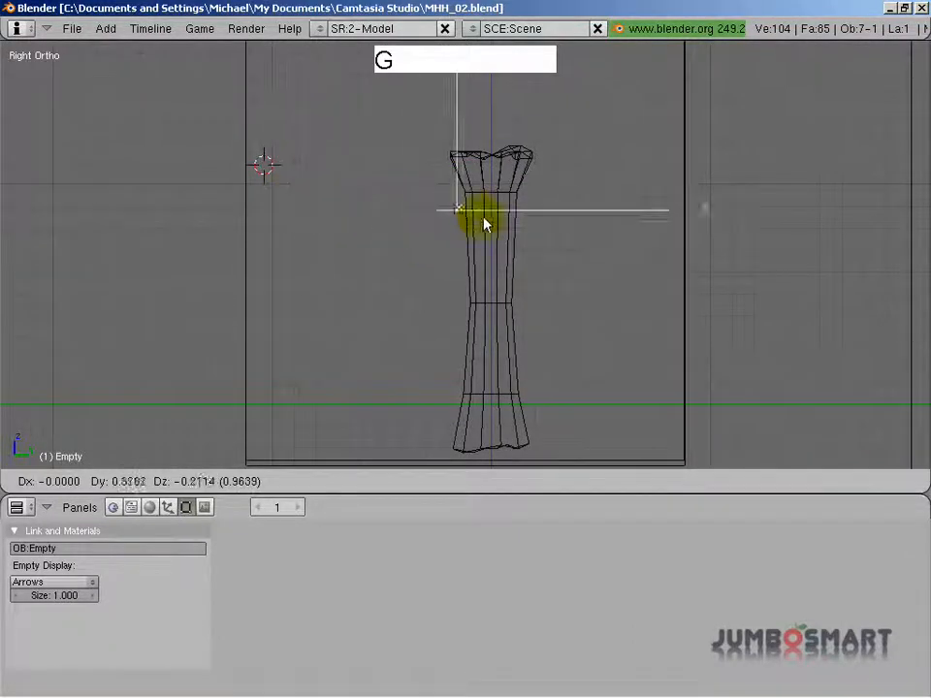
click(519, 196)
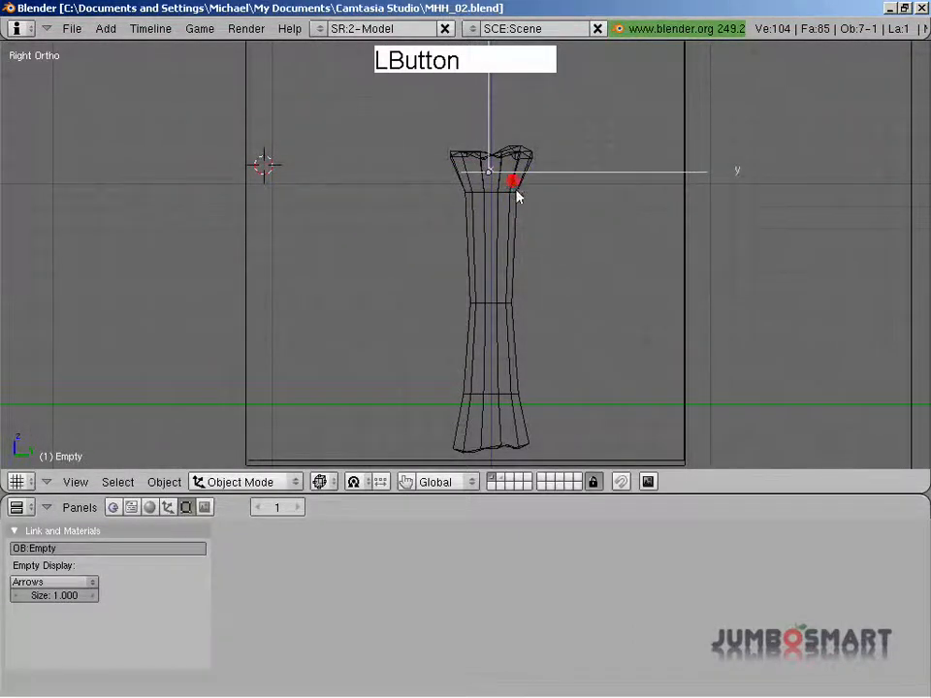
scroll(428, 185, down, 3)
middle_drag(427, 185, 531, 349)
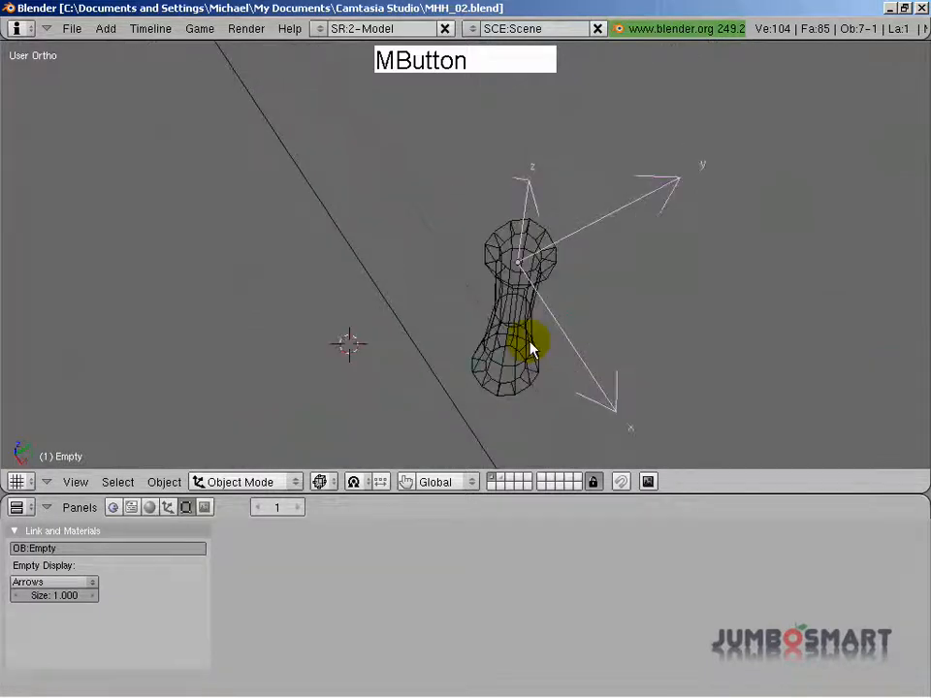
Step: Check the Empty's placement from the top and front, and add a Keyboard sensor to its game logic
key(KP_7)
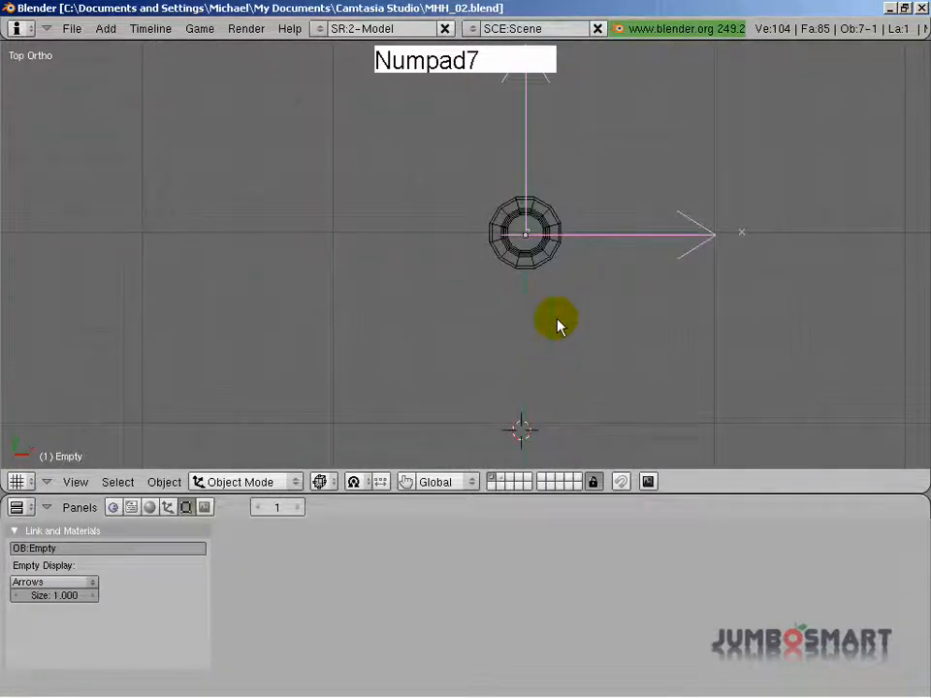
key(KP_1)
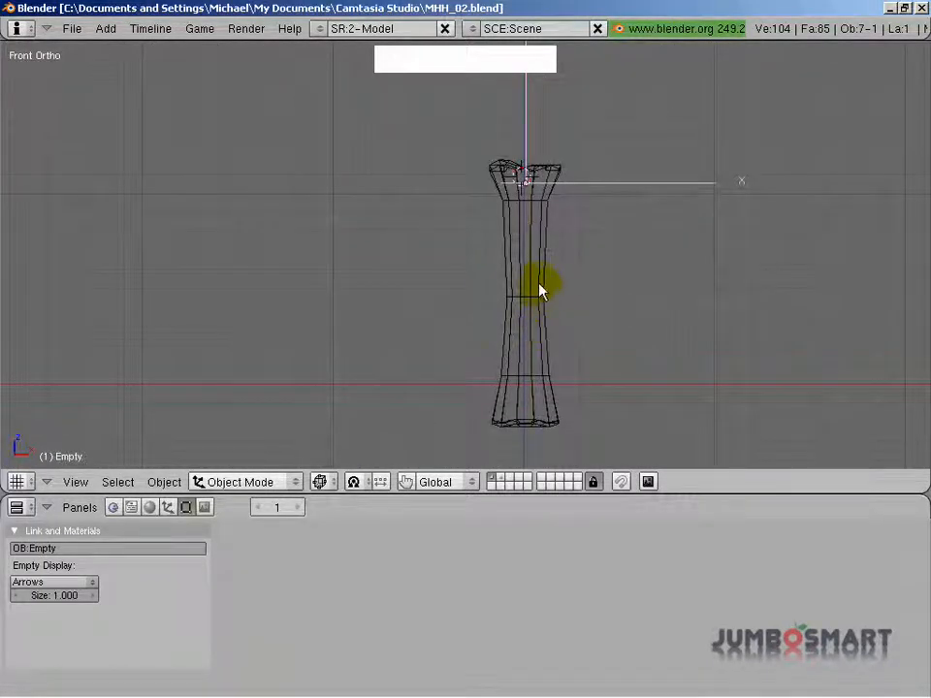
scroll(476, 284, down, 4)
scroll(530, 271, up, 6)
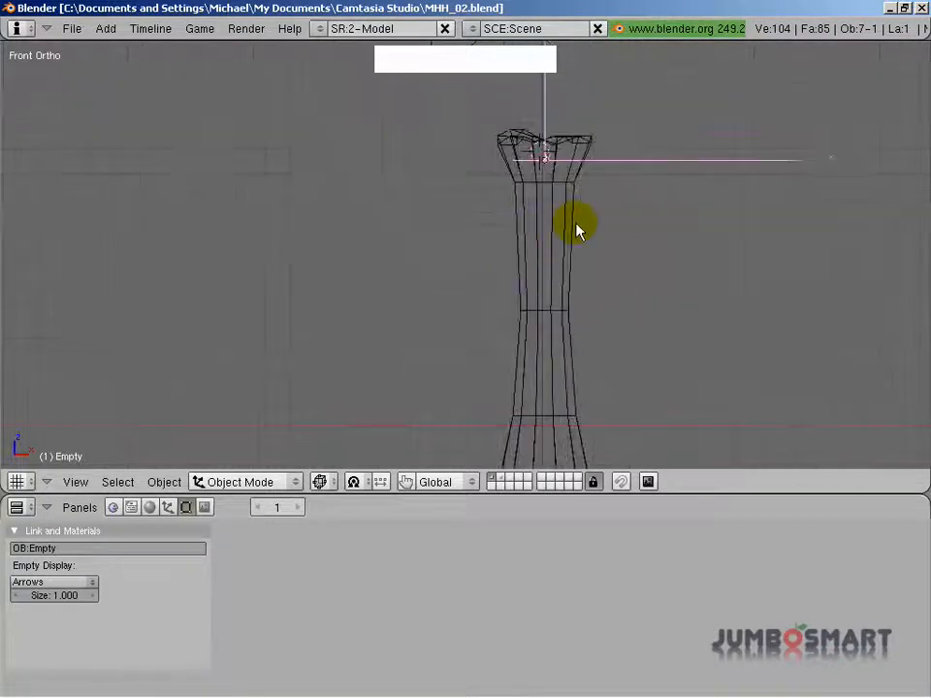
click(113, 508)
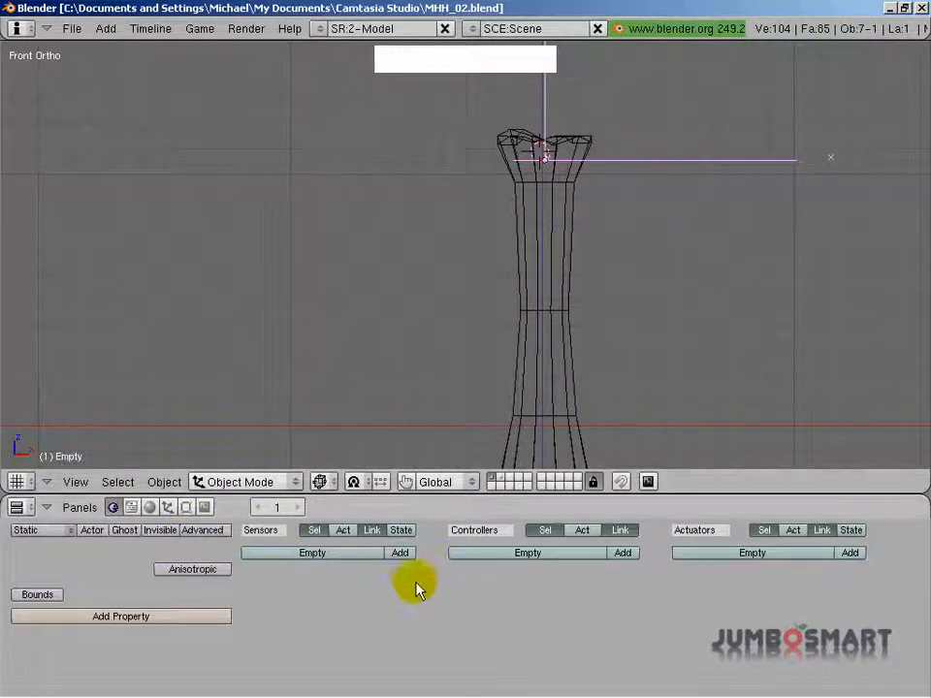
click(403, 555)
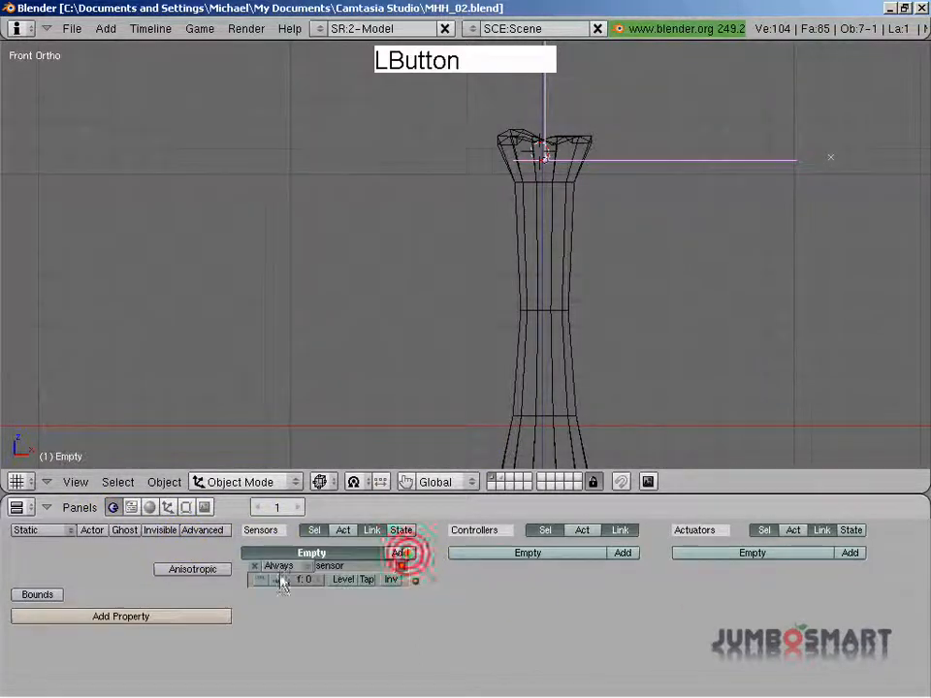
click(281, 568)
click(287, 532)
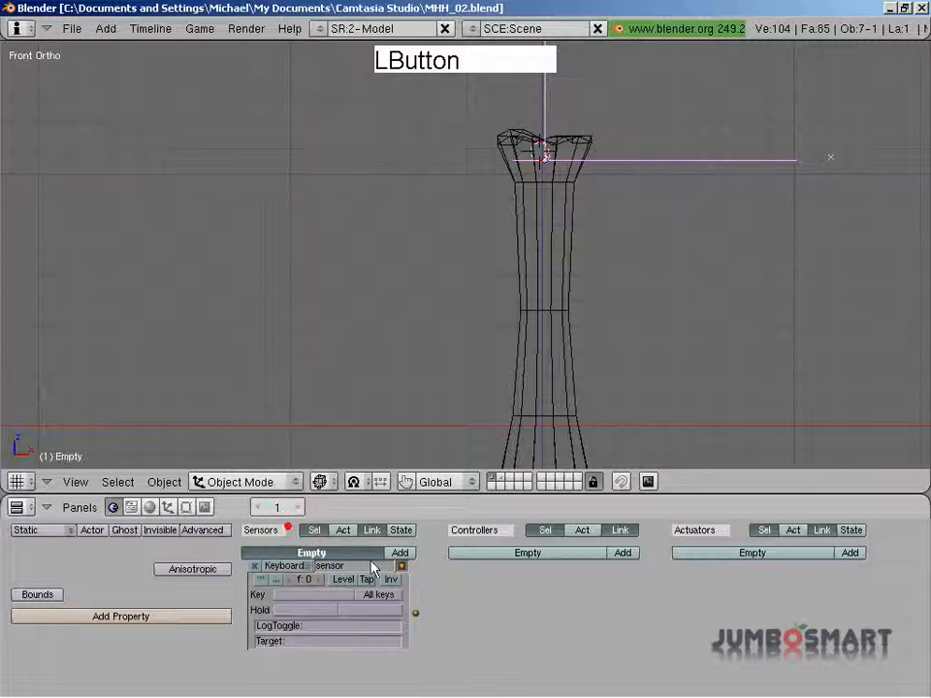
Step: Name the Empty's Keyboard sensor "fire" and assign the Space key as its trigger
click(362, 567)
text(fire)
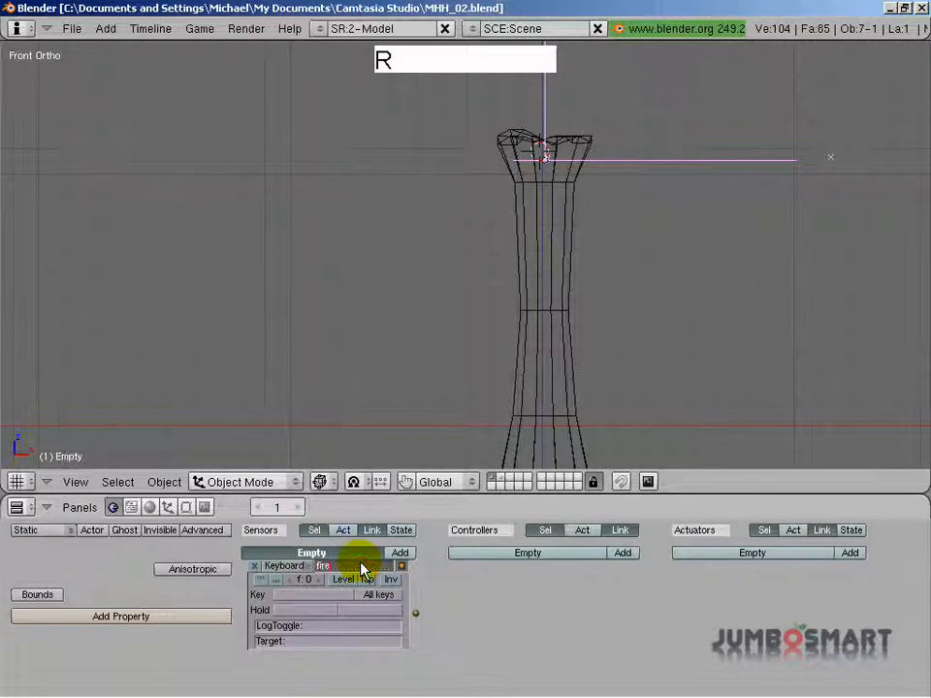
key(Return)
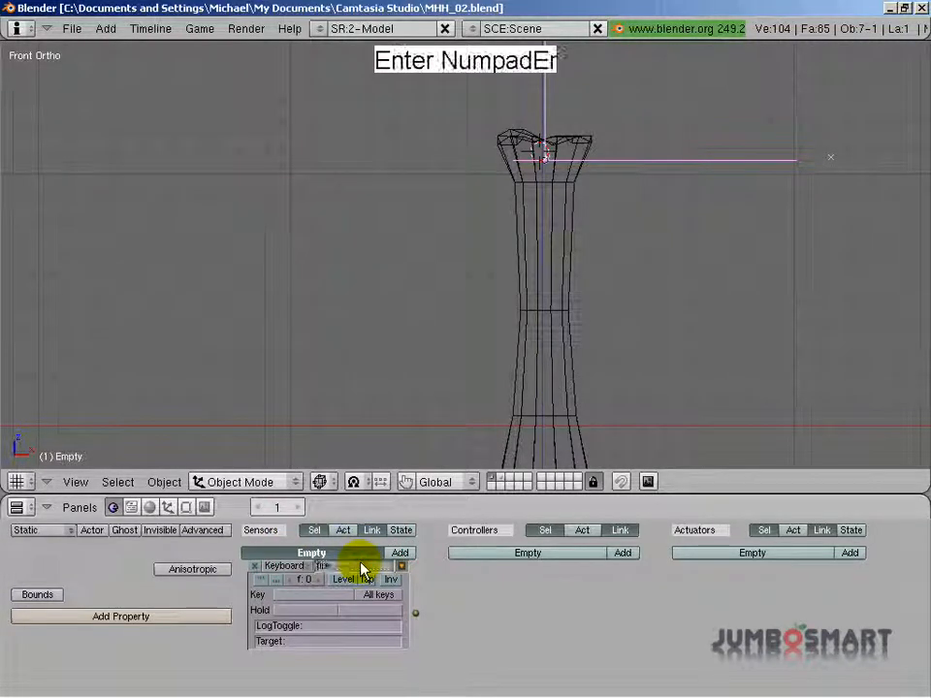
click(311, 595)
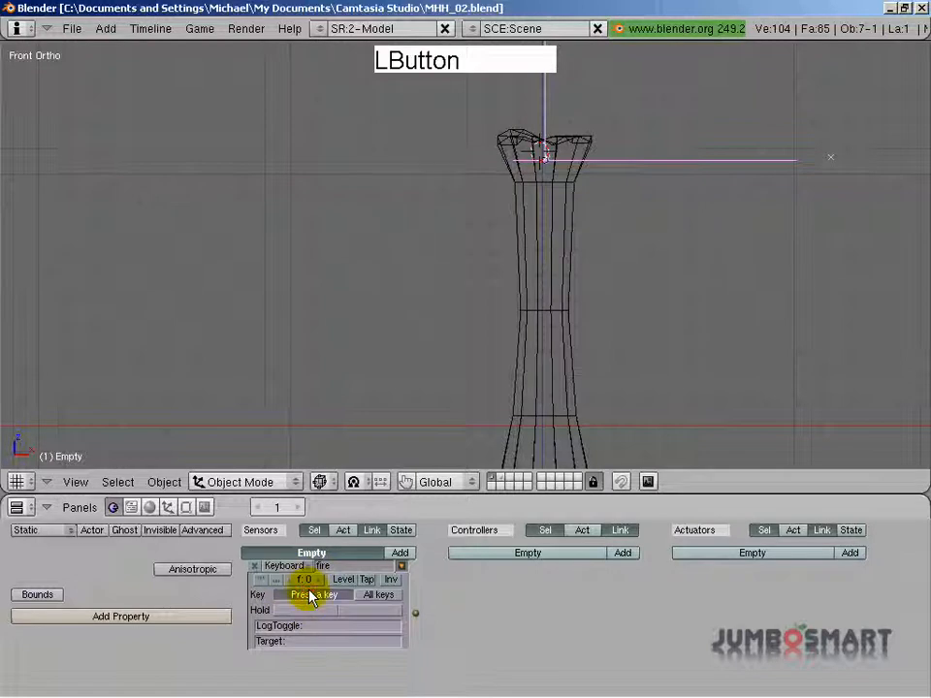
key(space)
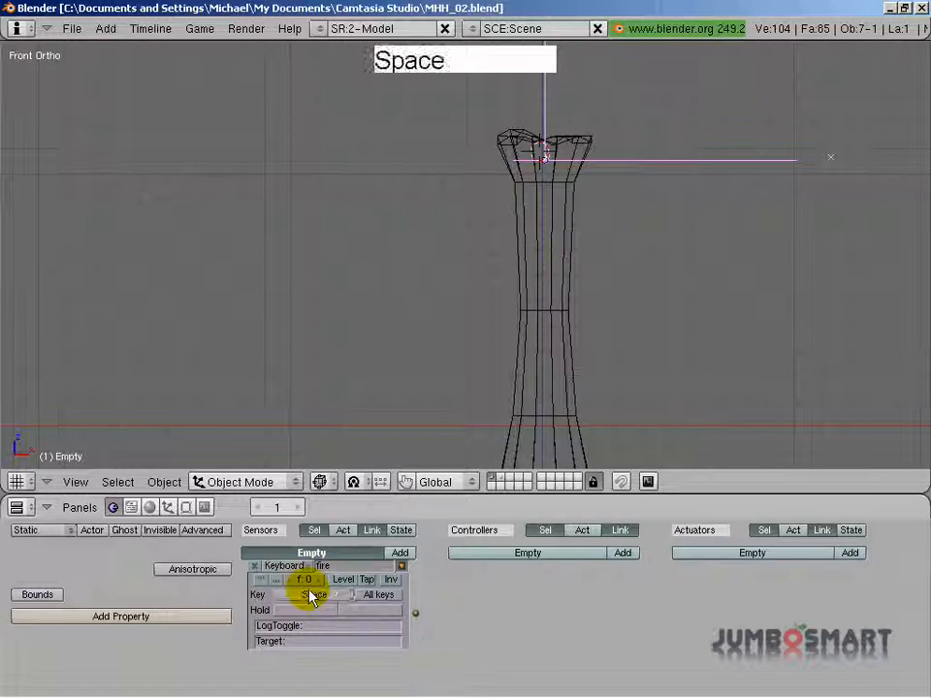
Step: Connect the fire sensor through a new AND controller to a new Edit Object actuator on the Empty
click(626, 554)
drag(416, 613, 448, 597)
click(850, 553)
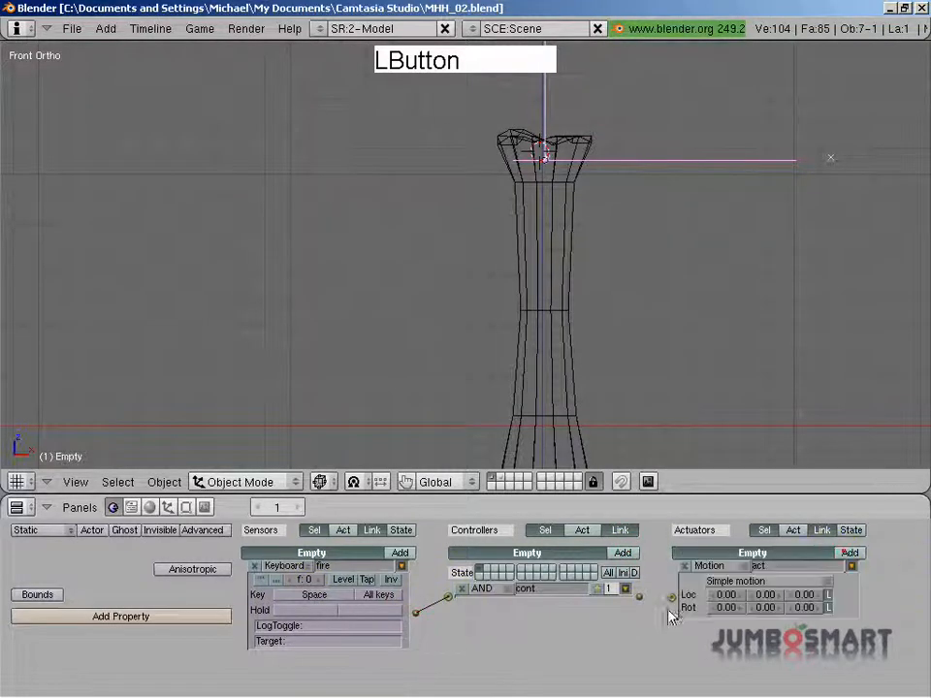
drag(638, 604, 671, 598)
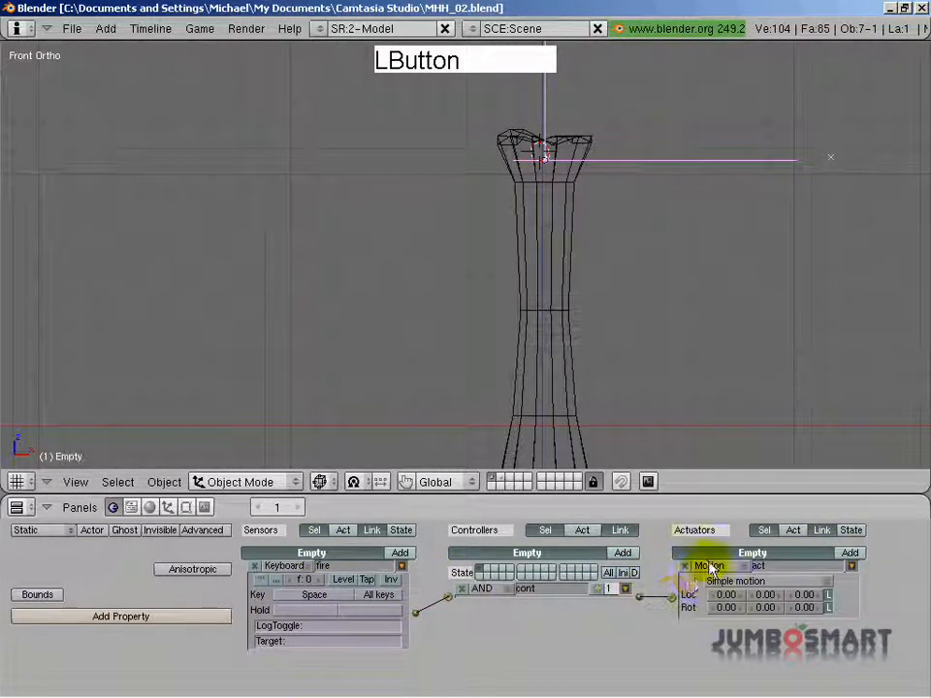
click(711, 567)
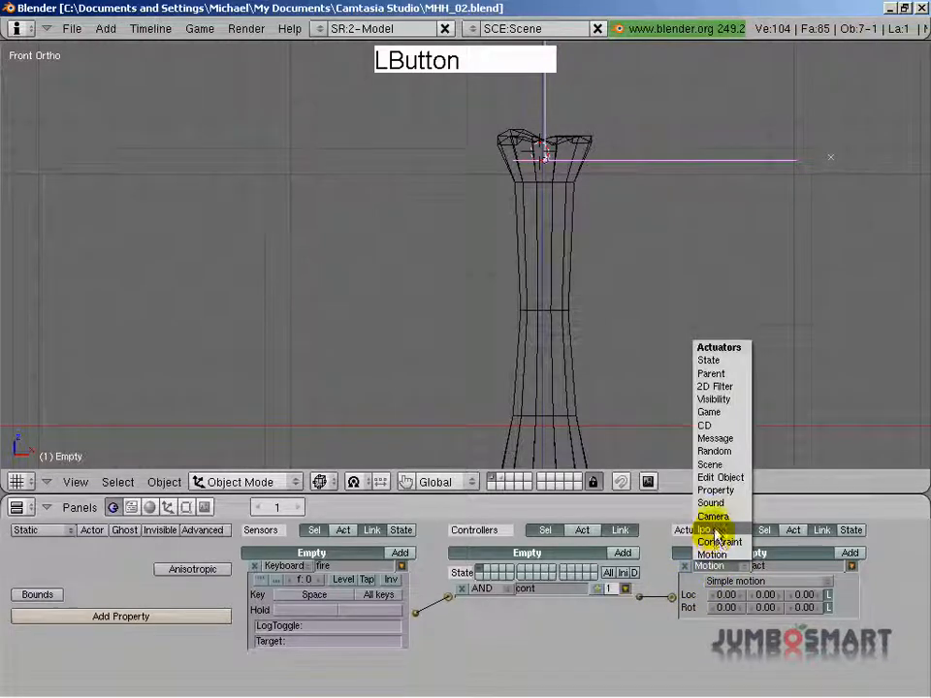
click(722, 478)
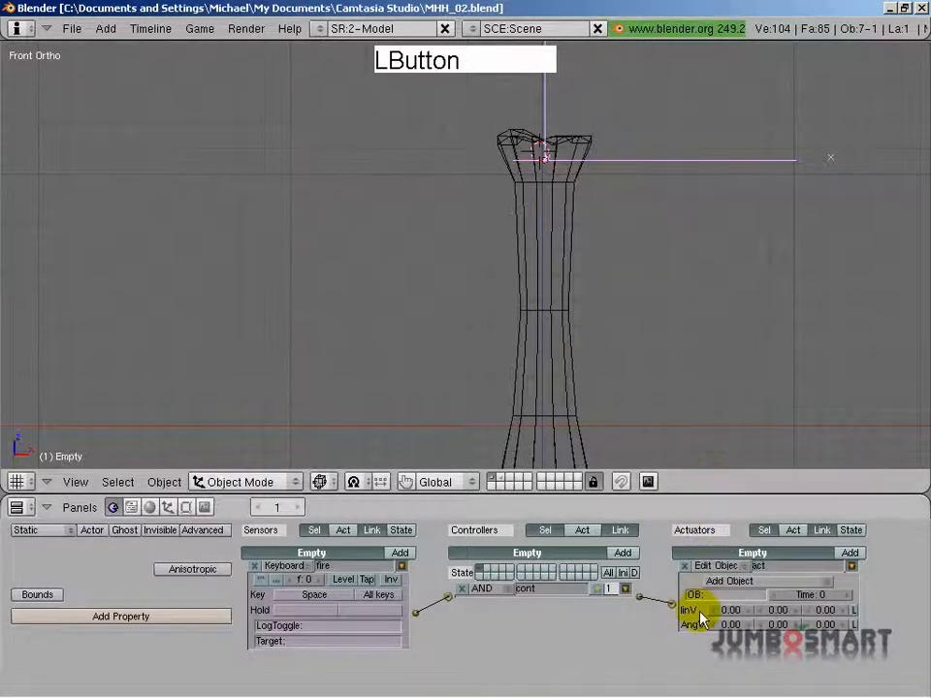
click(727, 595)
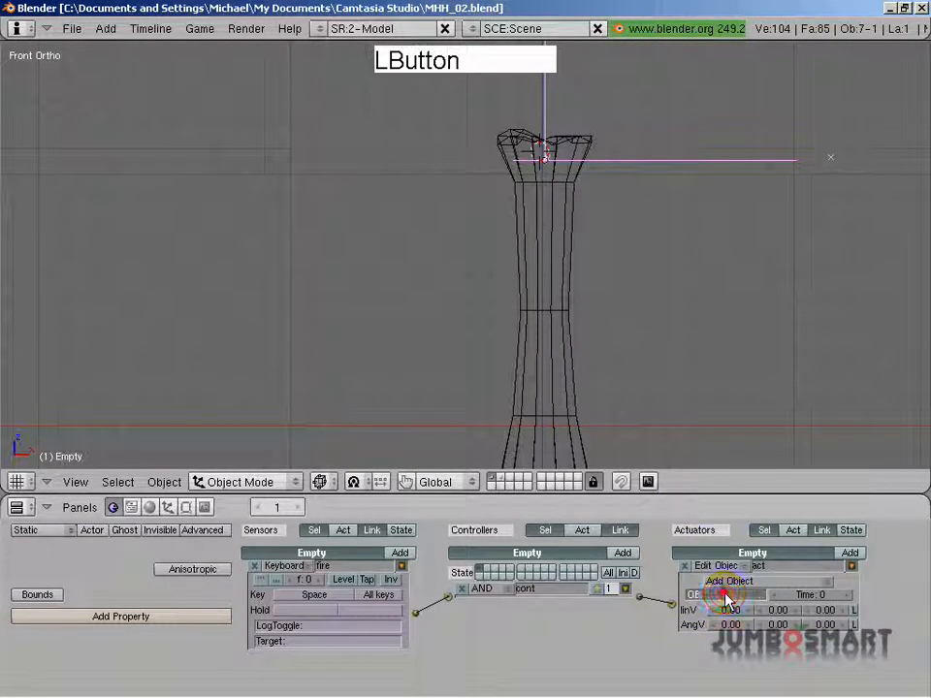
text(Coco)
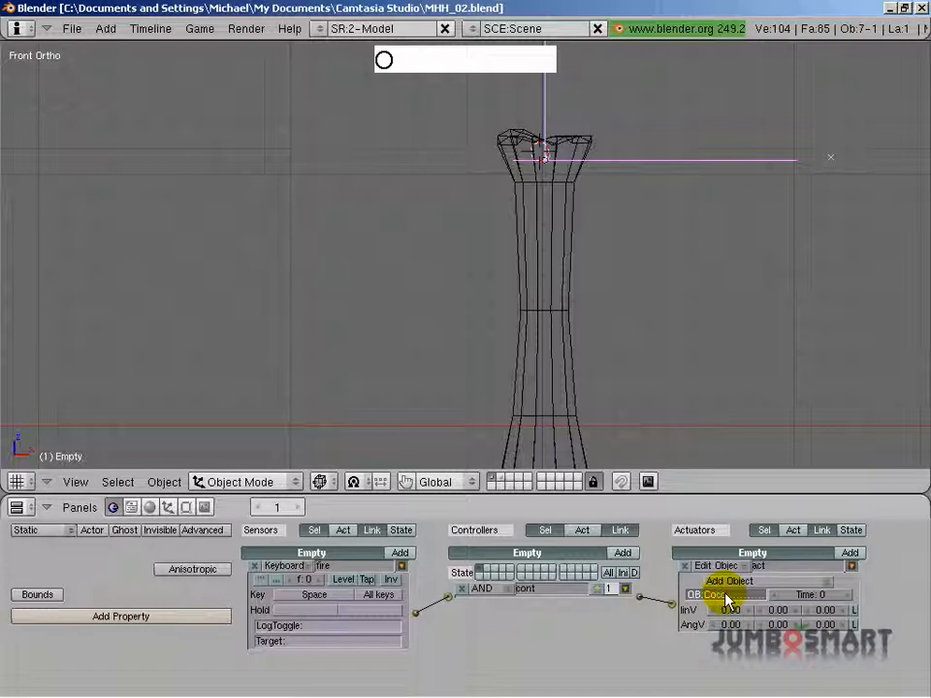
key(BackSpace)
text(T)
key(Return)
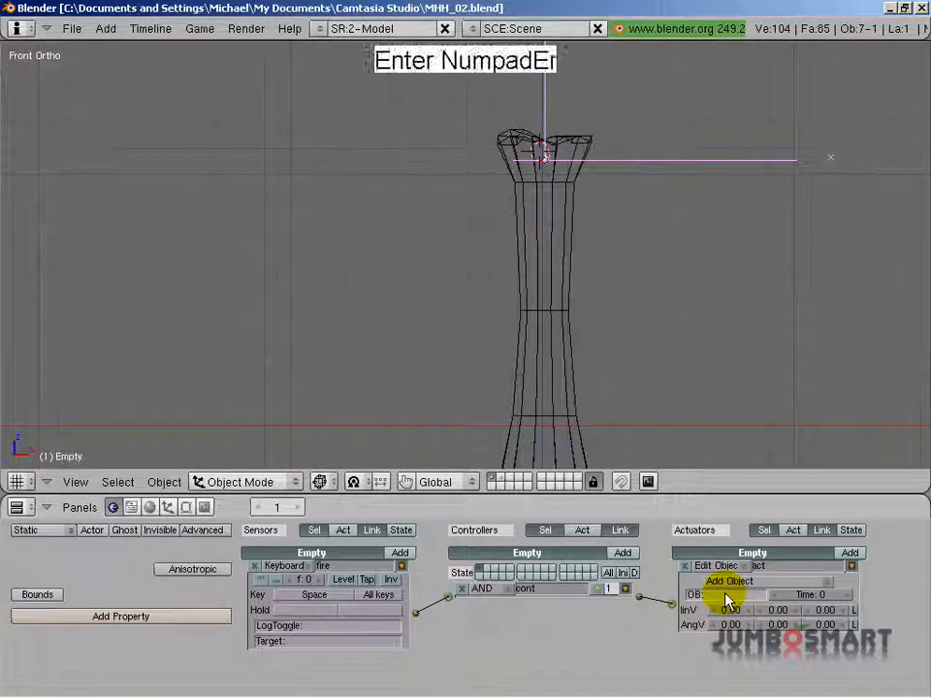
Step: Set Coconut as the object that the Empty's Add Object actuator spawns
key(shift)
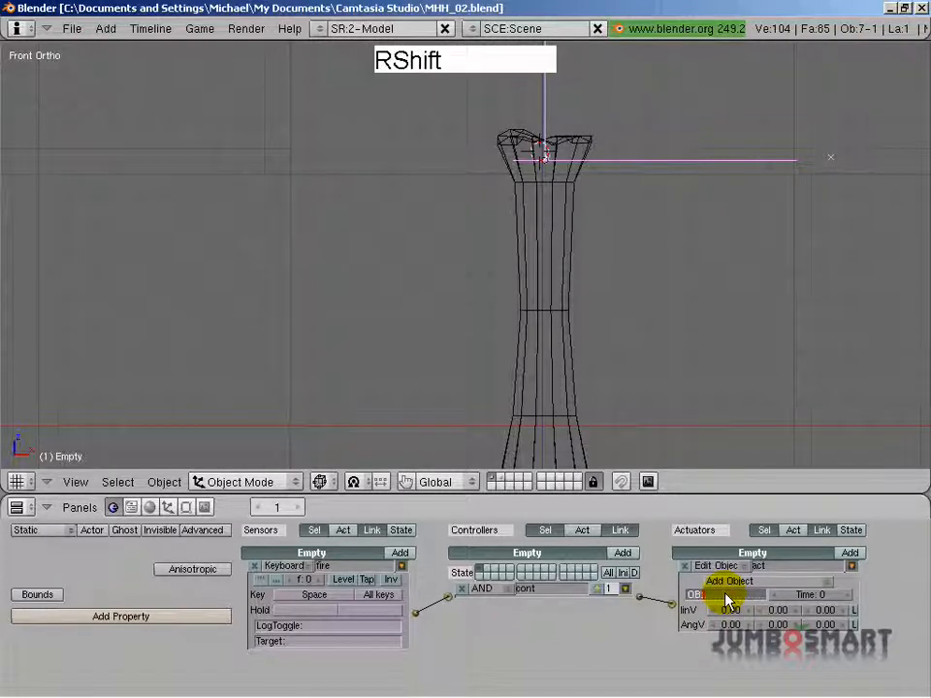
click(725, 595)
text(Coconu)
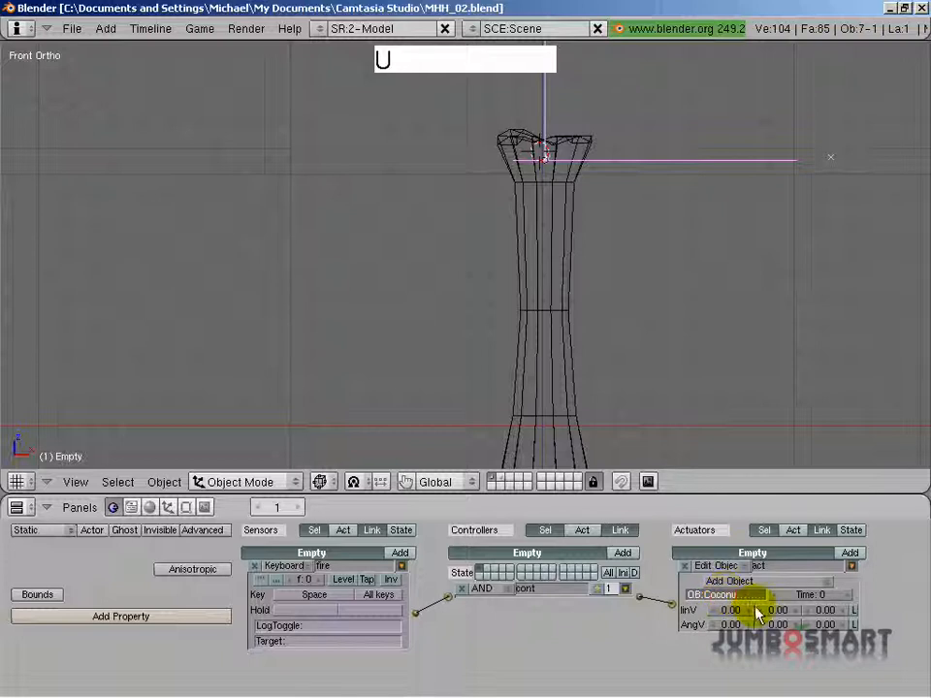
text(t)
key(KP_Enter)
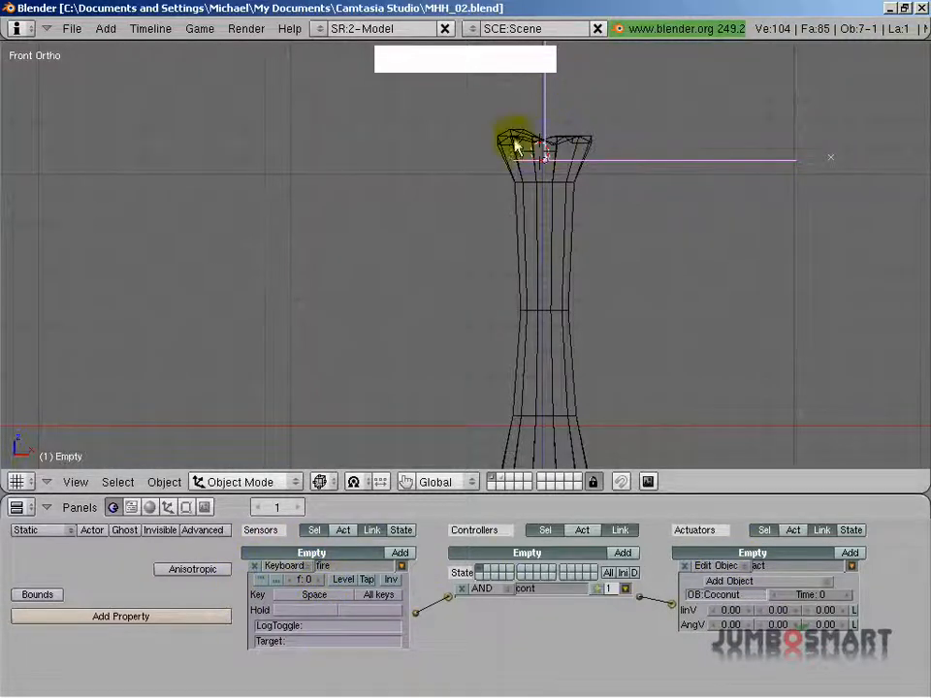
Step: Switch the viewport to solid shading and view the CoconutGun's opening from an angle
middle_drag(506, 166, 596, 264)
key(z)
middle_drag(490, 375, 430, 299)
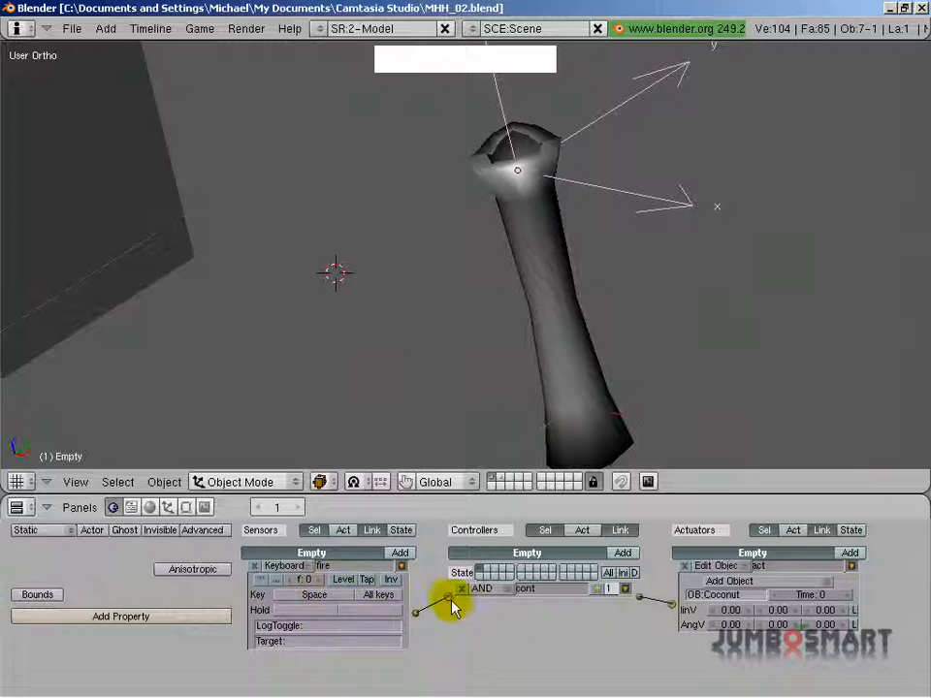
click(368, 582)
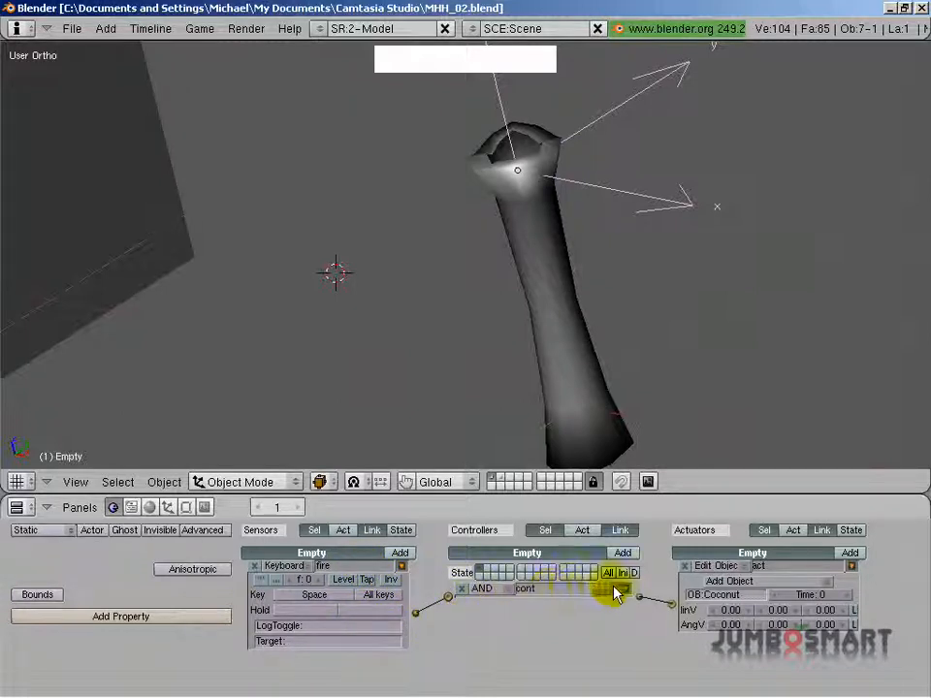
click(745, 588)
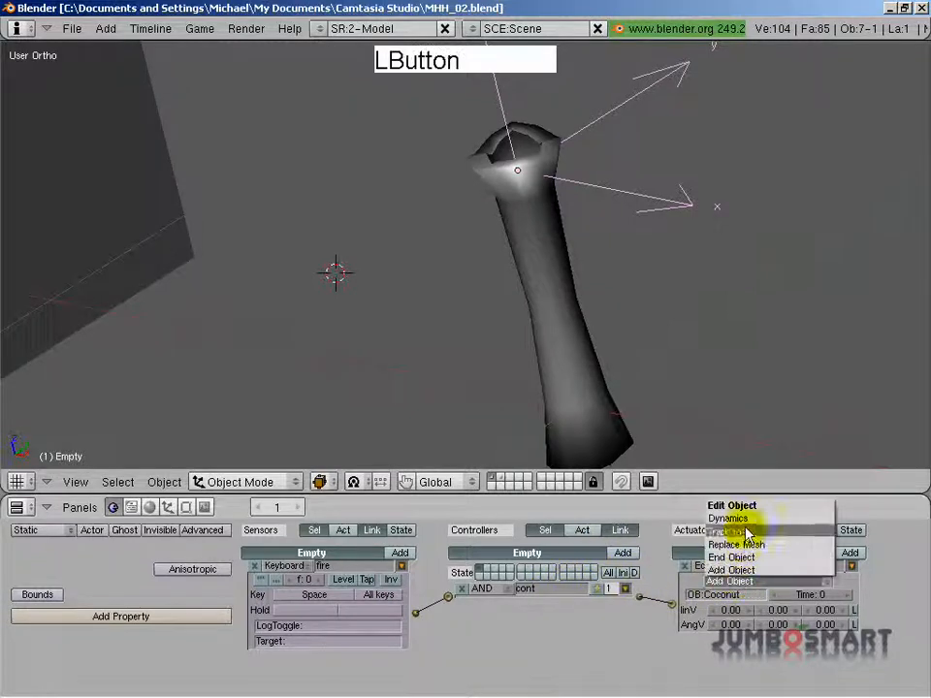
click(730, 582)
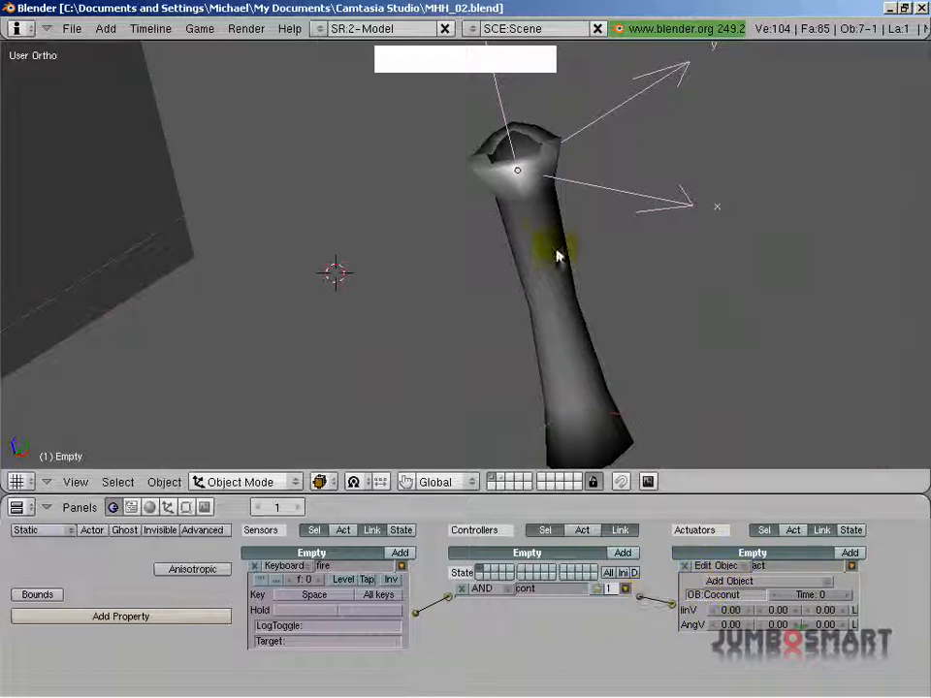
Step: Run the game from the camera view, test firing a coconut with Space, and stop the game
scroll(507, 258, down, 5)
scroll(496, 390, up, 4)
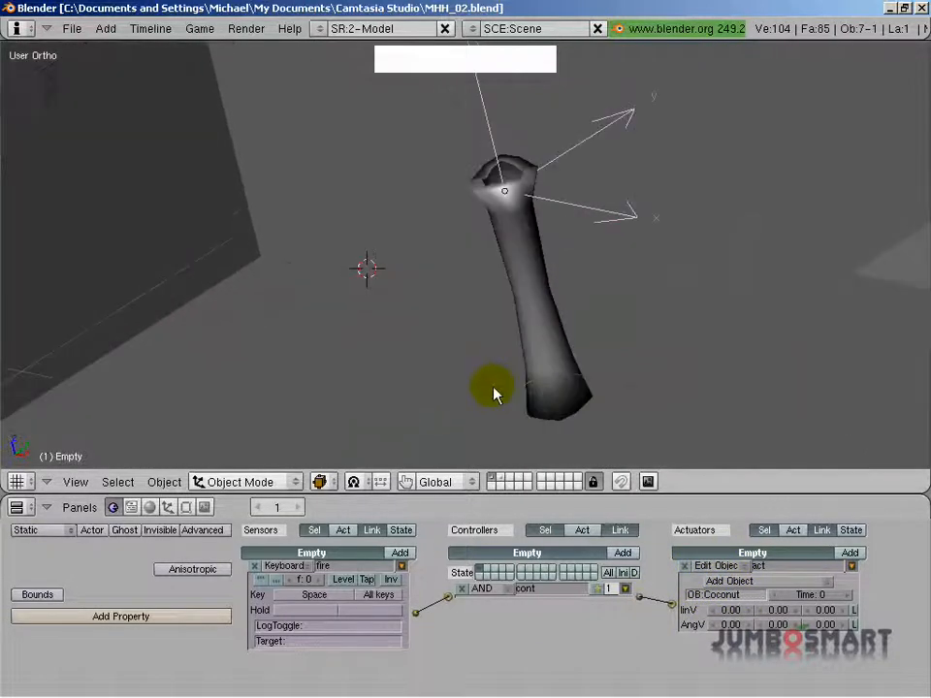
middle_drag(650, 437, 580, 390)
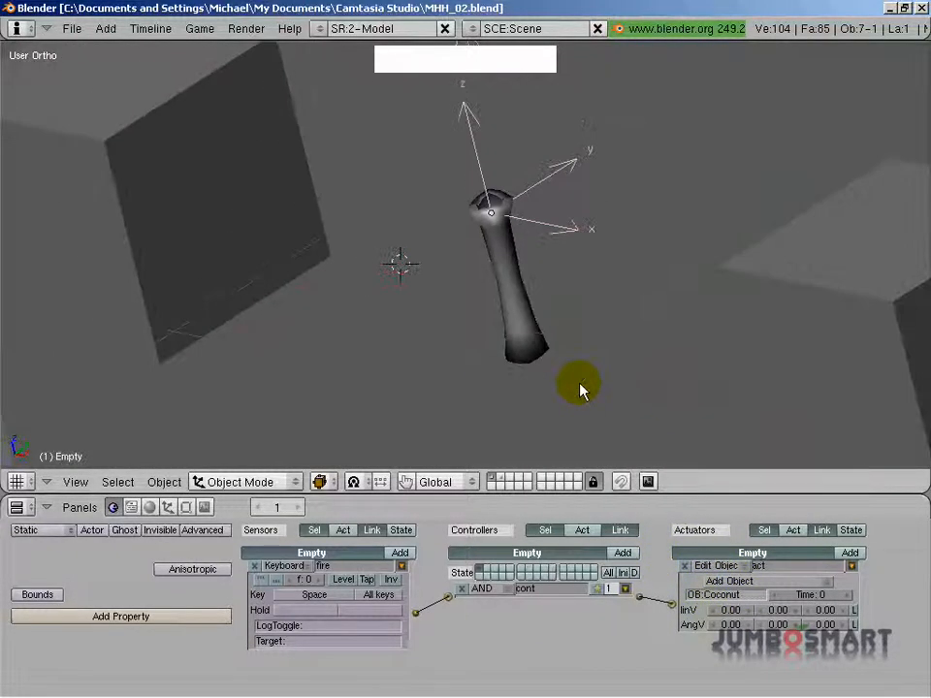
key(KP_0)
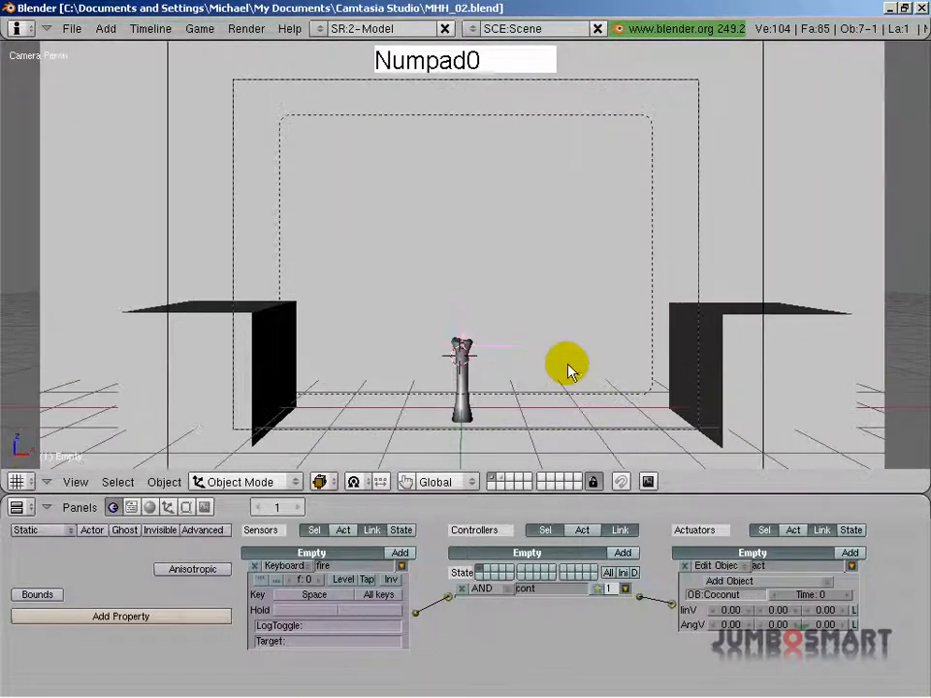
key(p)
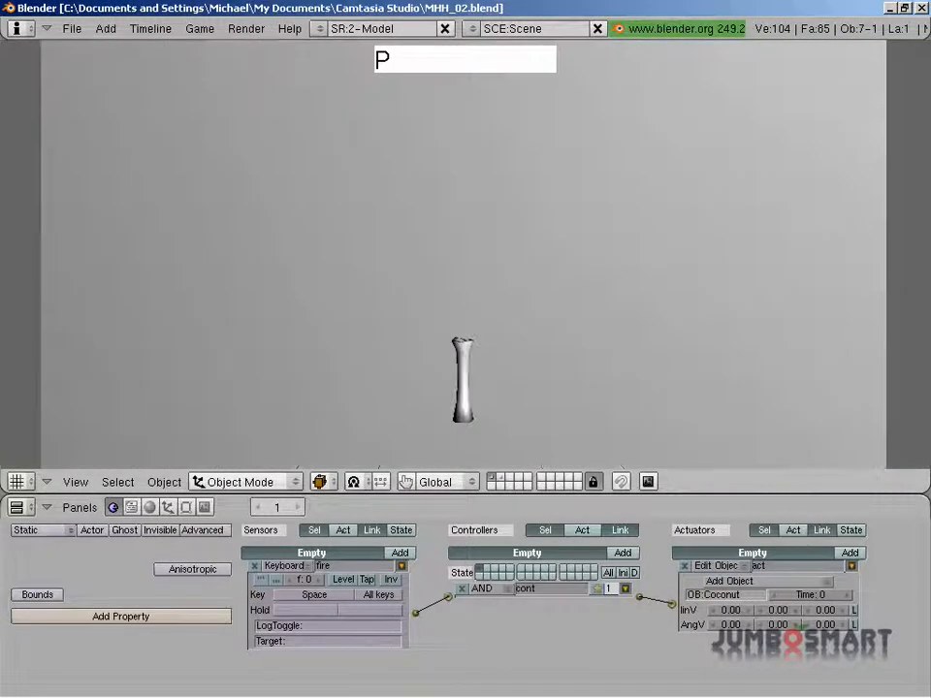
key(space)
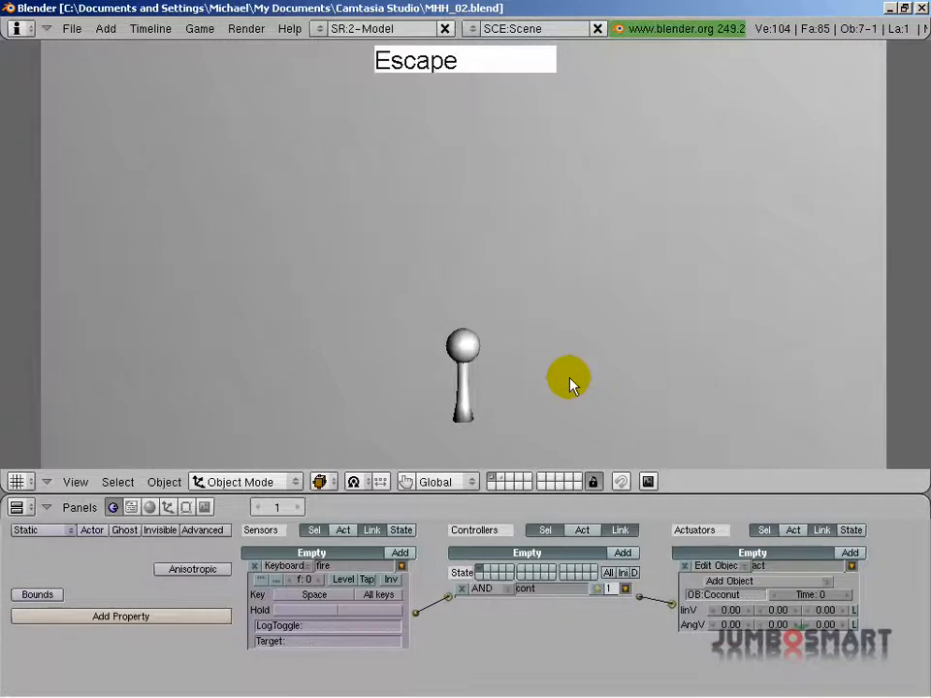
key(Escape)
Step: Select the Coconut on the second layer and add an Always sensor to its game logic
click(500, 477)
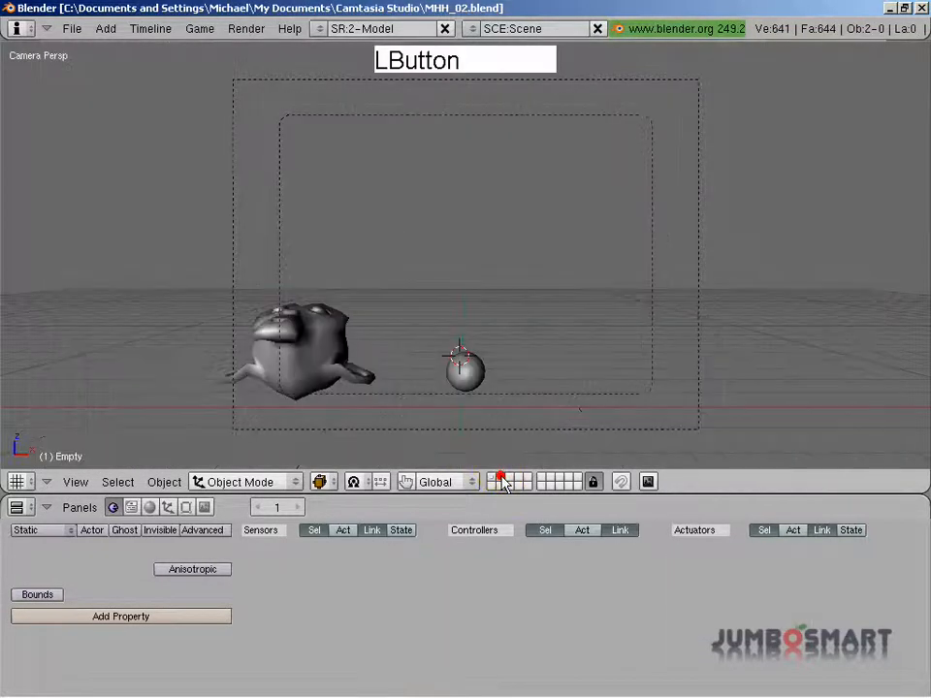
middle_drag(471, 282, 464, 376)
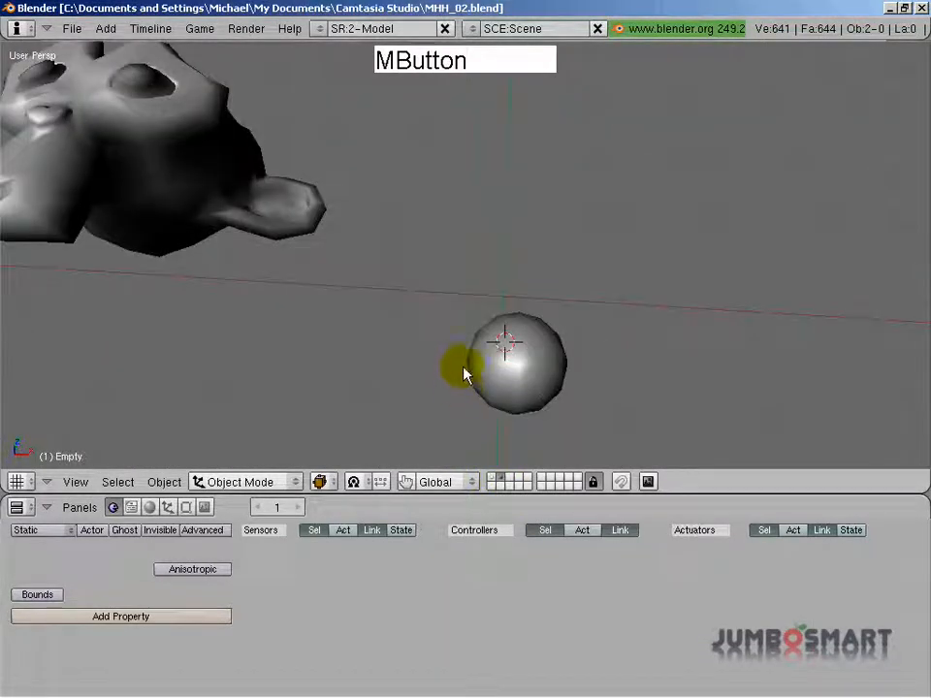
key(KP_7)
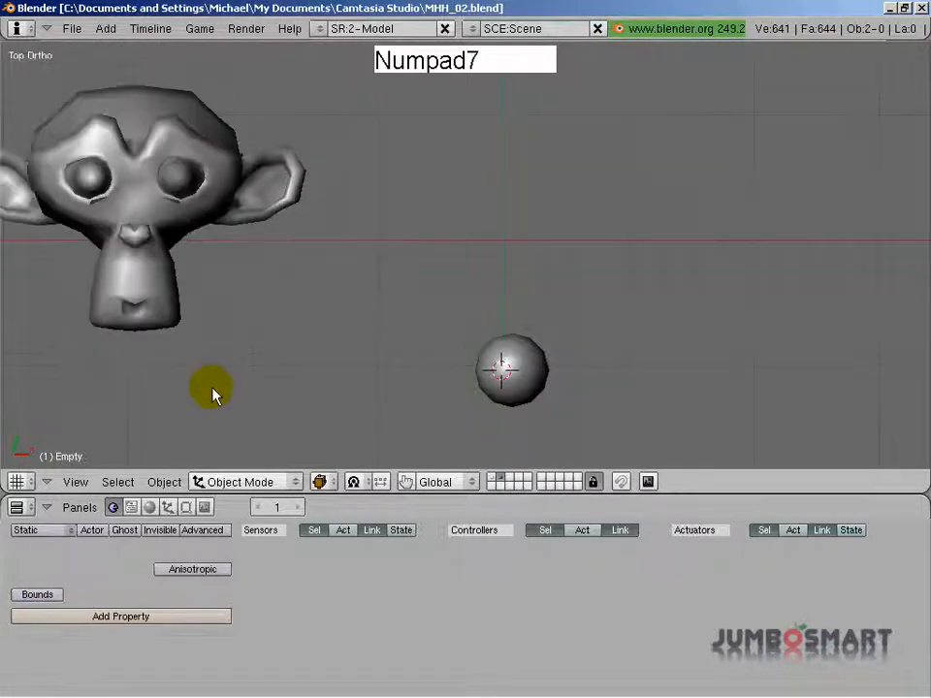
scroll(388, 417, down, 3)
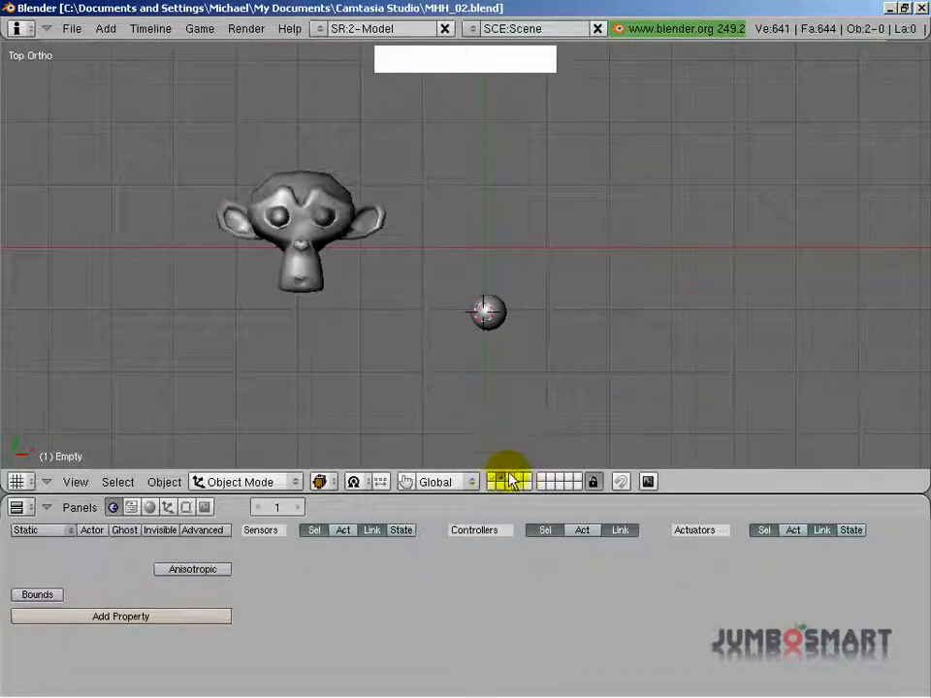
right_click(487, 312)
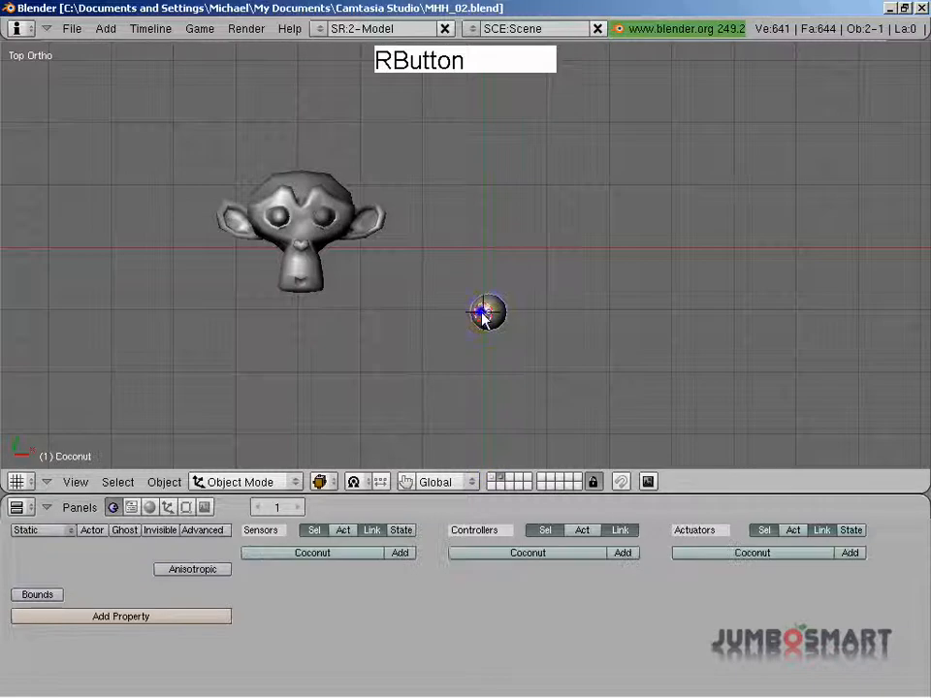
click(401, 555)
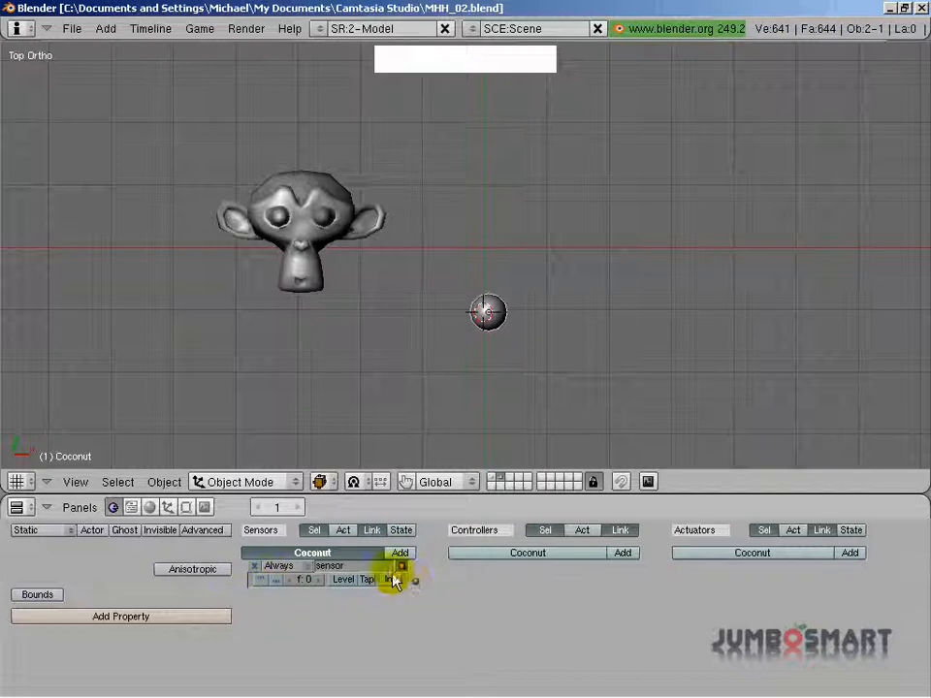
Step: Rename the Coconut's Always sensor to init
click(365, 566)
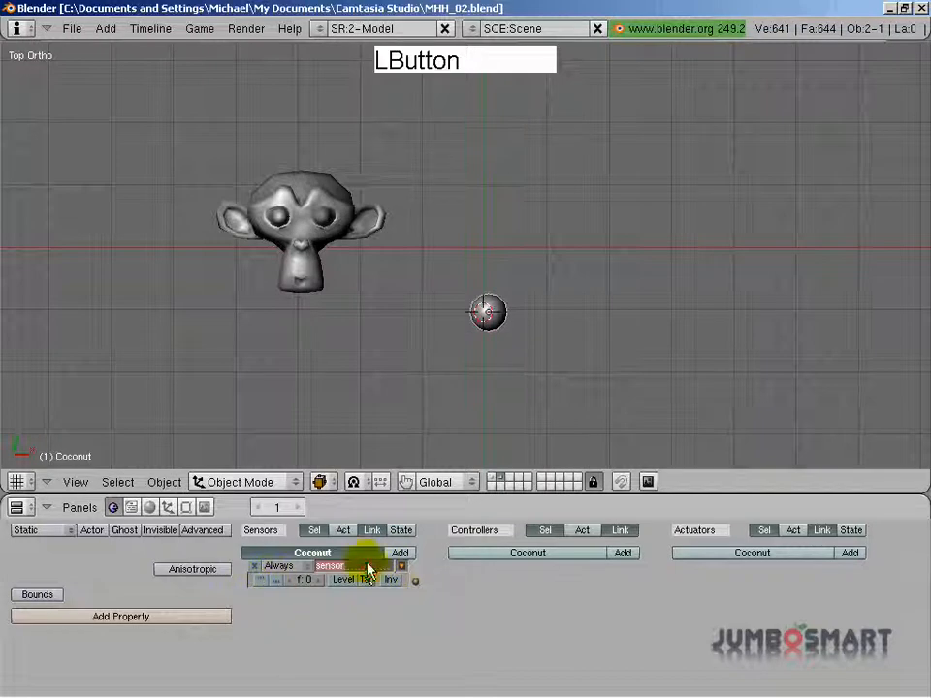
key(BackSpace)
text(init)
key(KP_Enter)
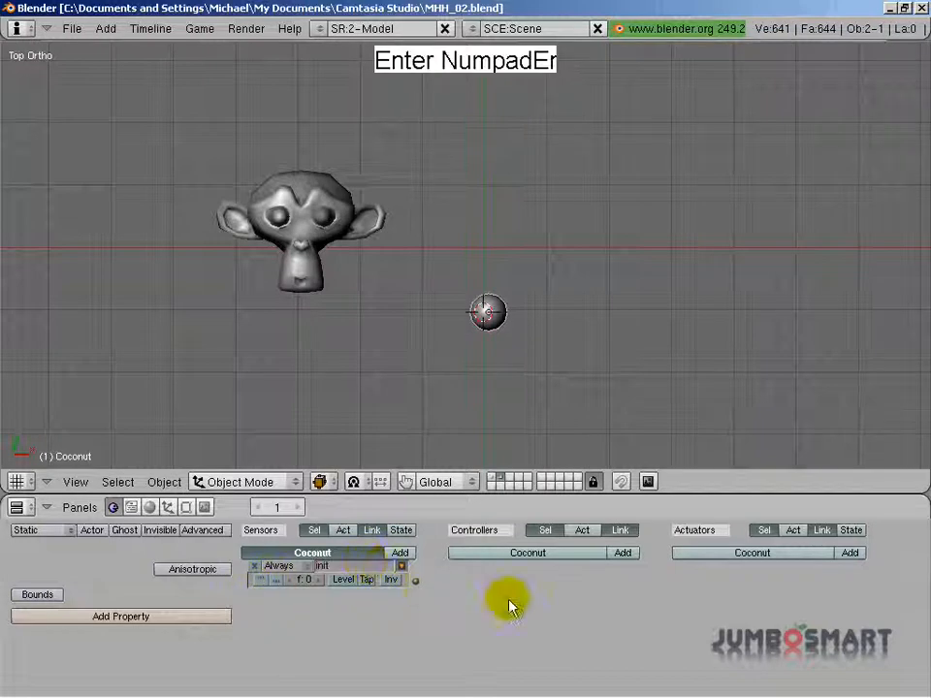
Step: Add an AND controller and a Motion actuator to the Coconut, and link them in a chain from the init sensor
click(625, 554)
drag(416, 582, 448, 599)
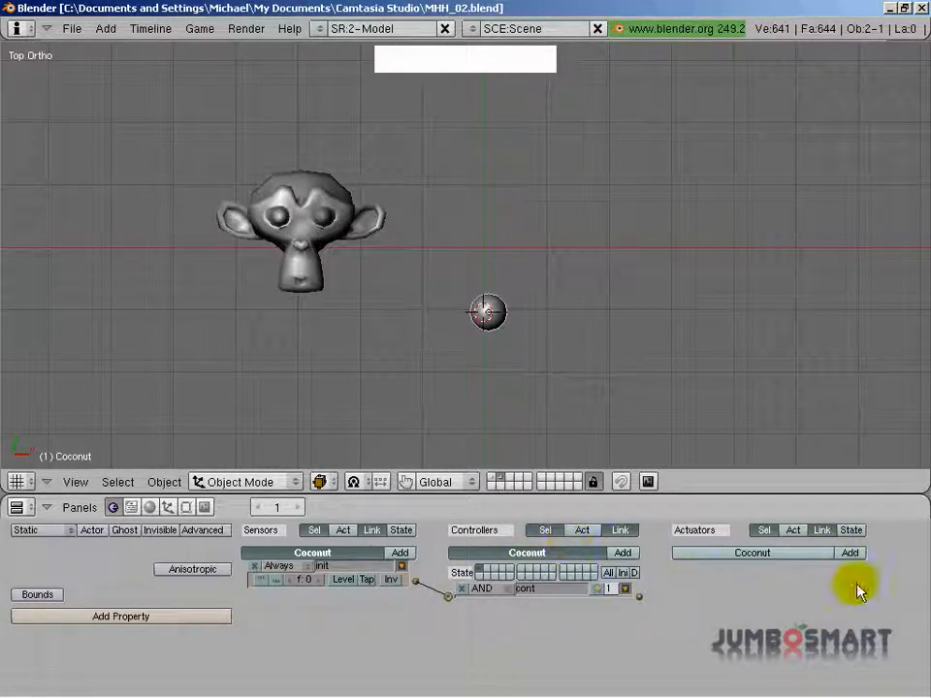
click(851, 552)
drag(638, 597, 675, 599)
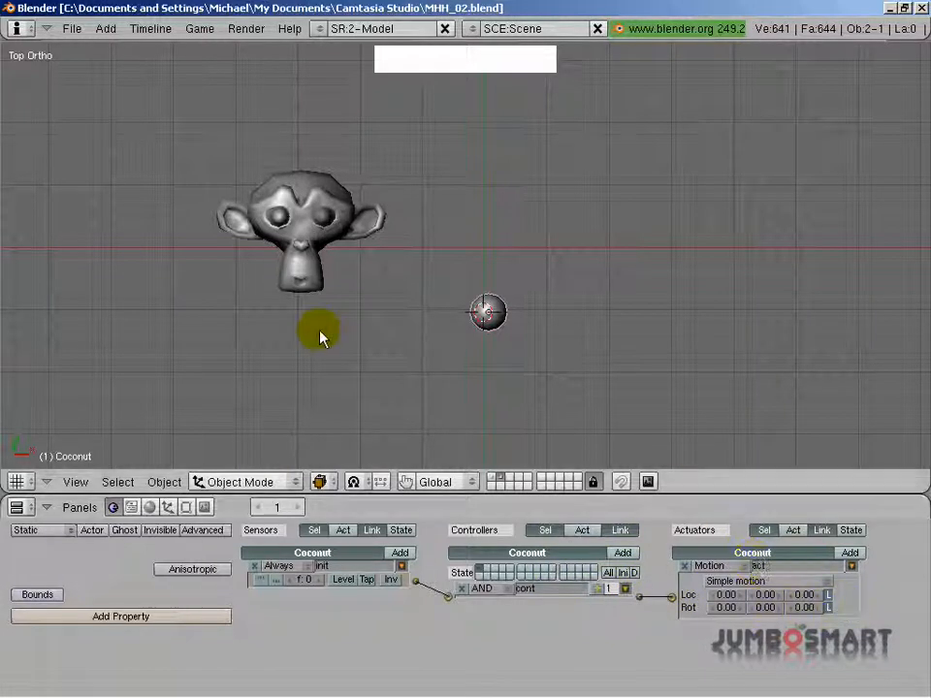
Step: Toggle the local option for Loc in the Coconut's Motion actuator and set its Z location to 0.20, checking the gun's axes in camera view
scroll(354, 345, up, 2)
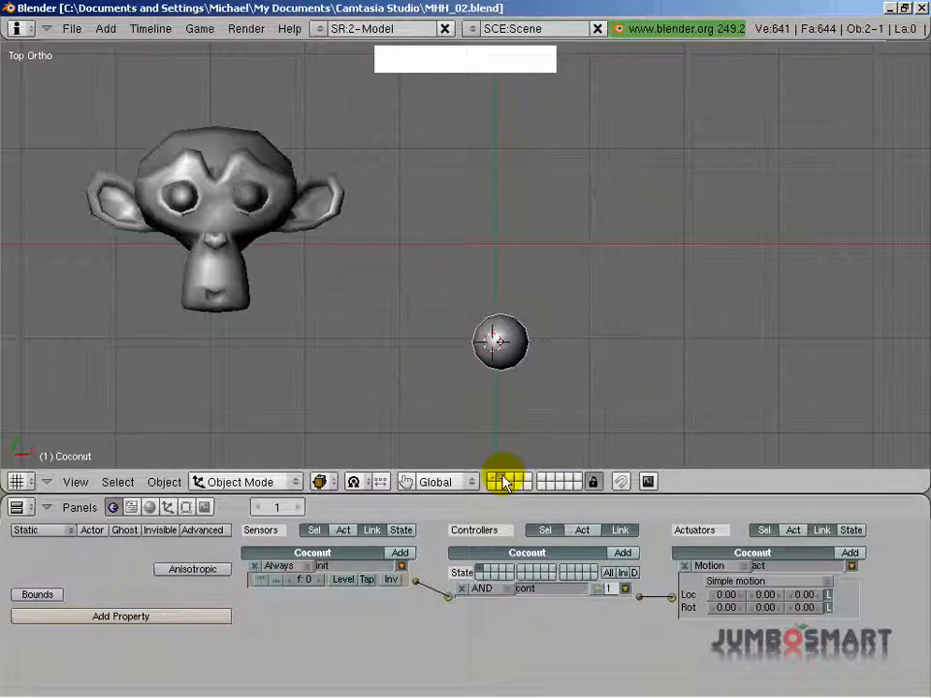
click(831, 595)
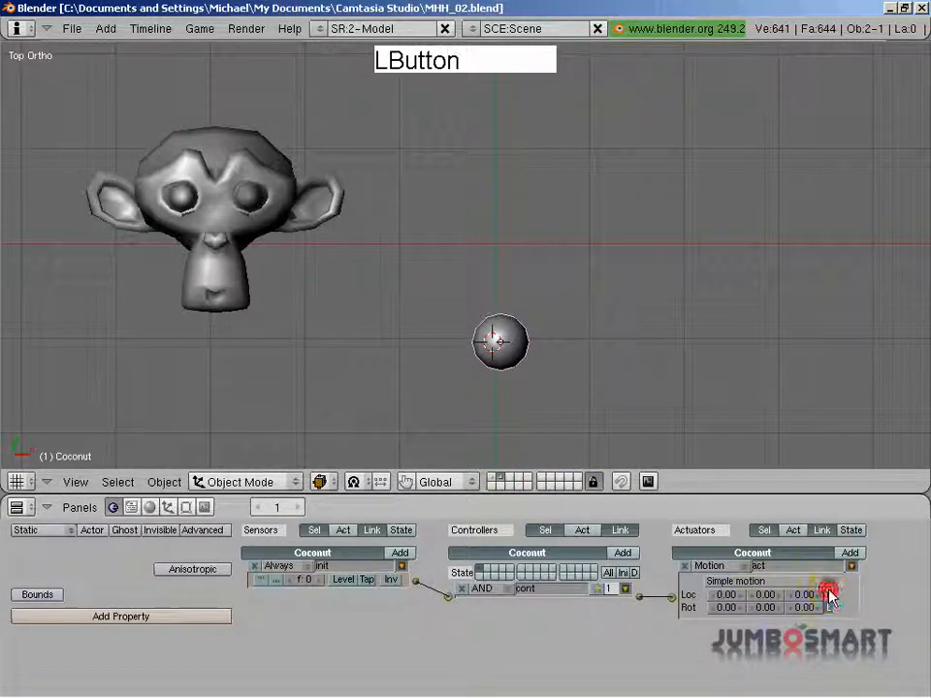
click(493, 481)
scroll(488, 242, down, 4)
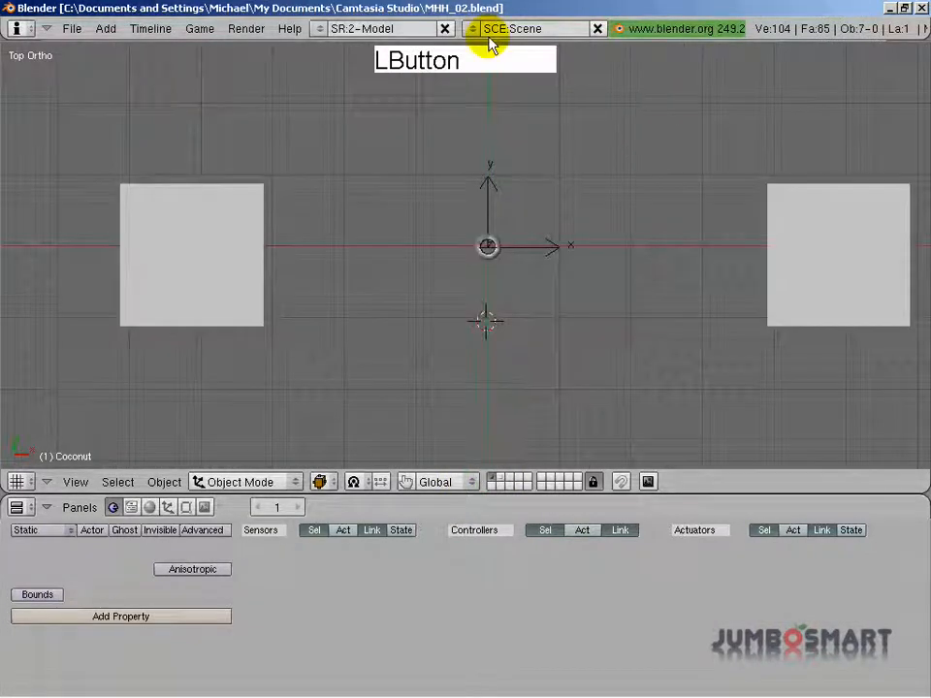
scroll(596, 282, down, 2)
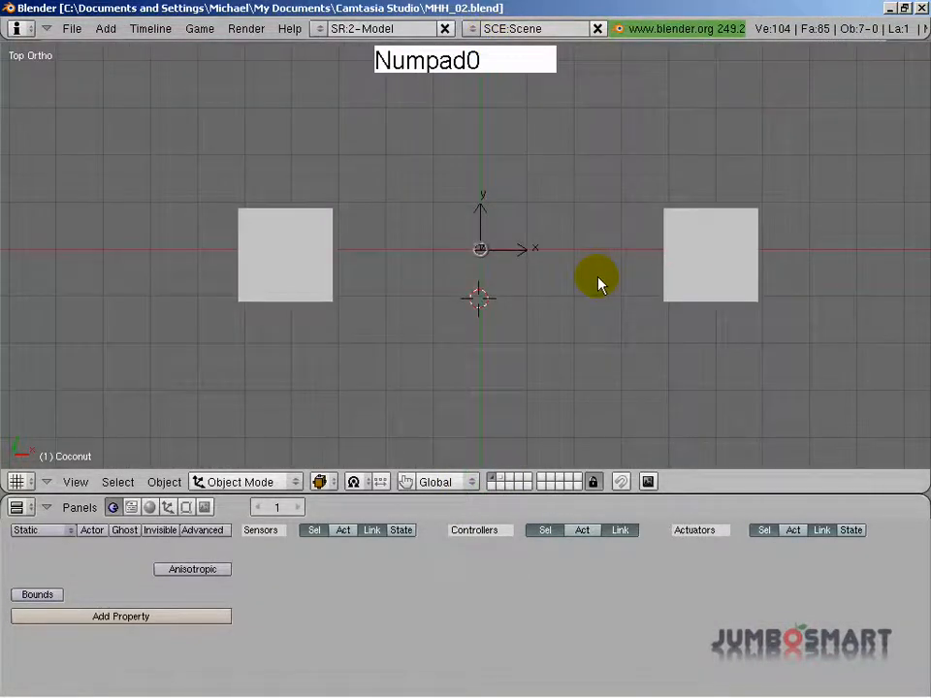
key(KP_0)
scroll(598, 278, up, 2)
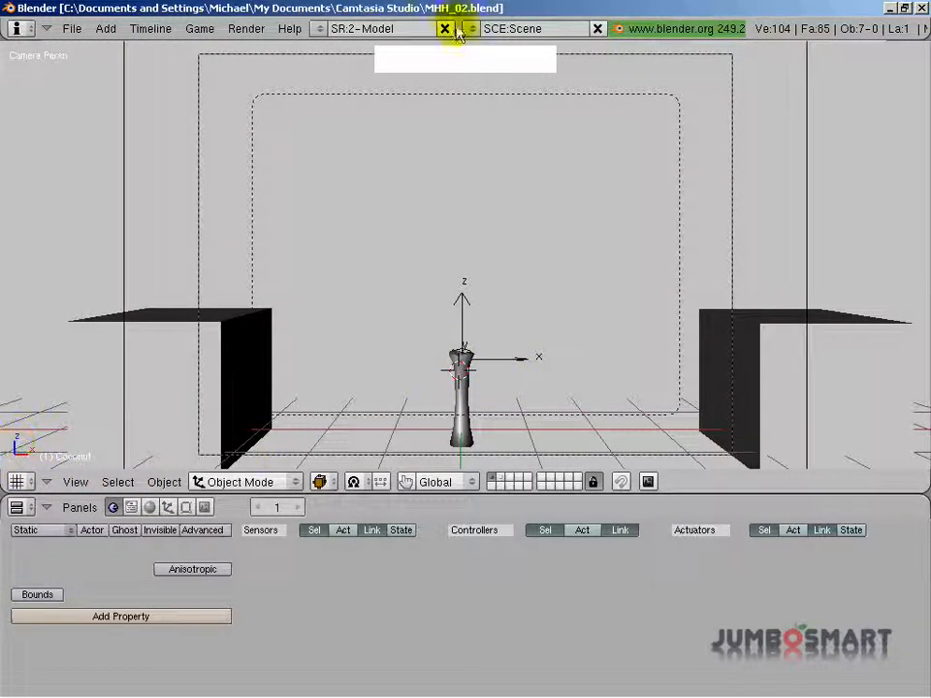
click(504, 482)
middle_drag(460, 96, 543, 398)
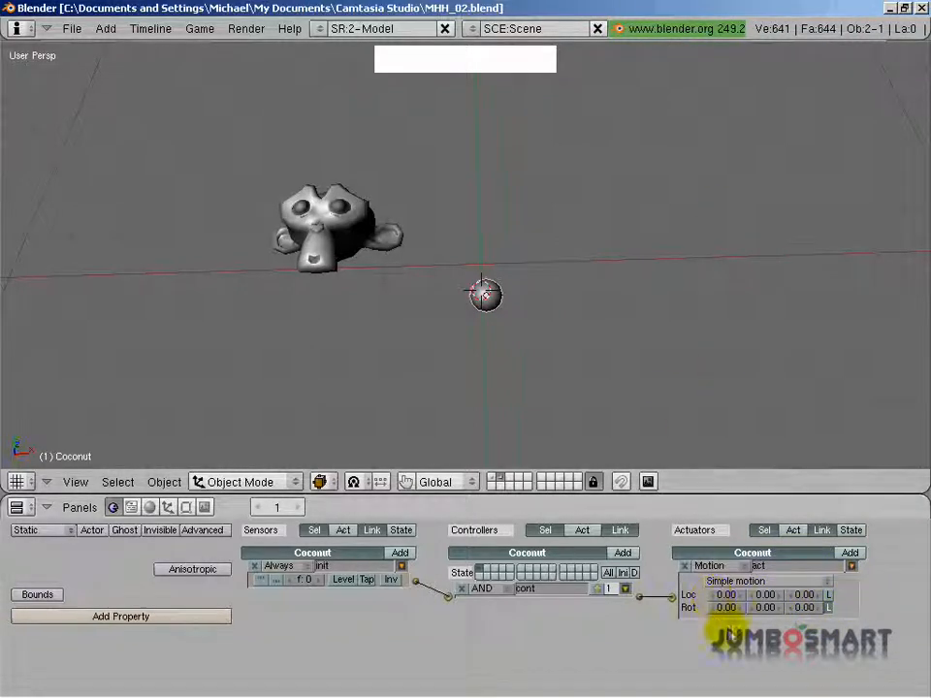
click(819, 595)
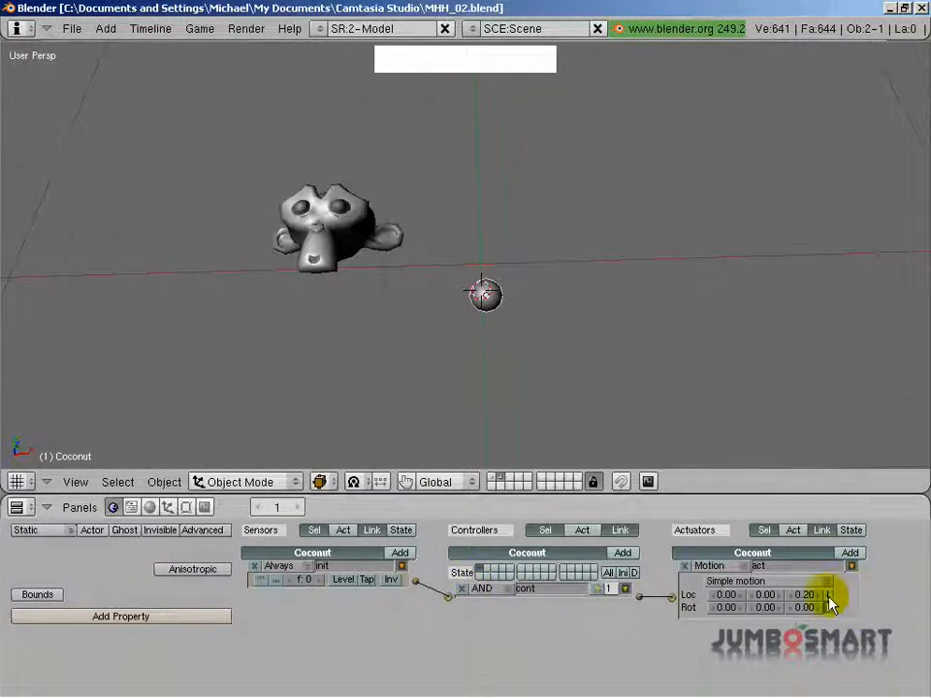
Step: Run the game from the first layer's camera view, fire a series of coconuts from the gun, and stop the game
click(492, 479)
key(KP_0)
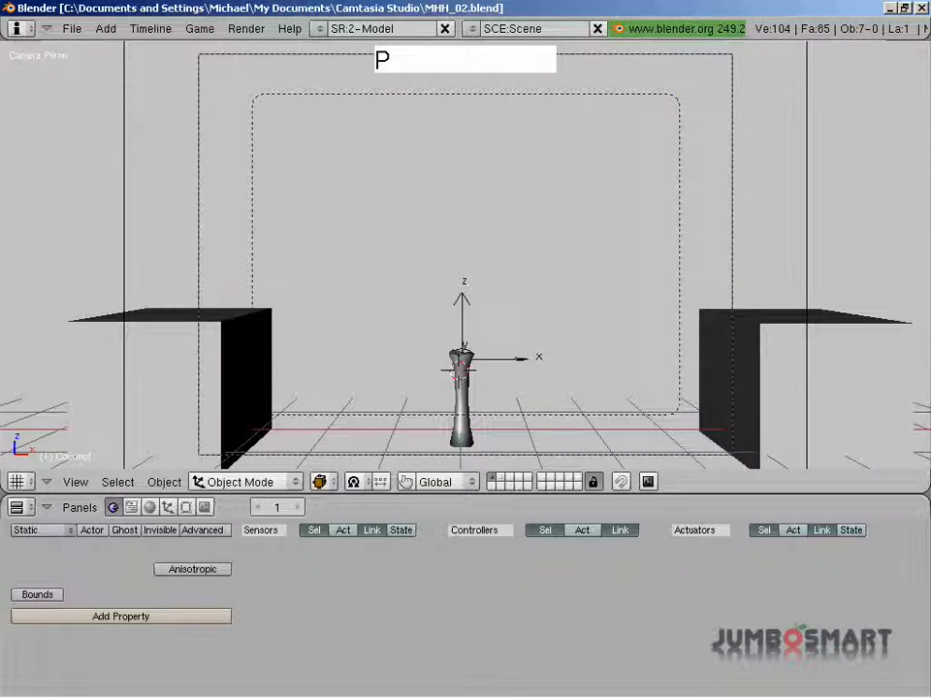
key(space)
key(space)
key(space)
key(space)
key(space)
key(space)
key(space)
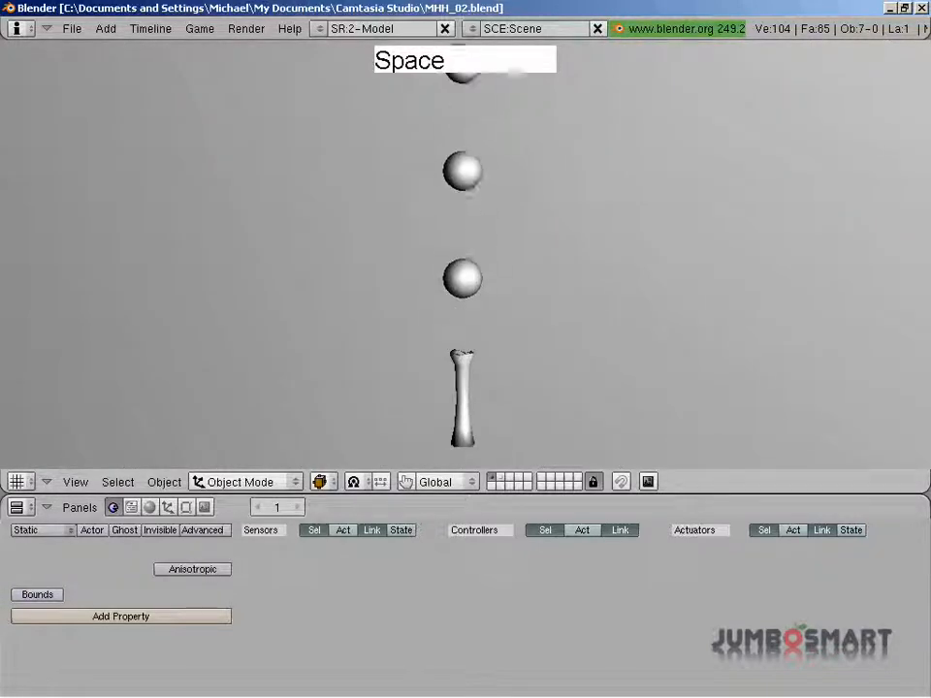
key(space)
key(space)
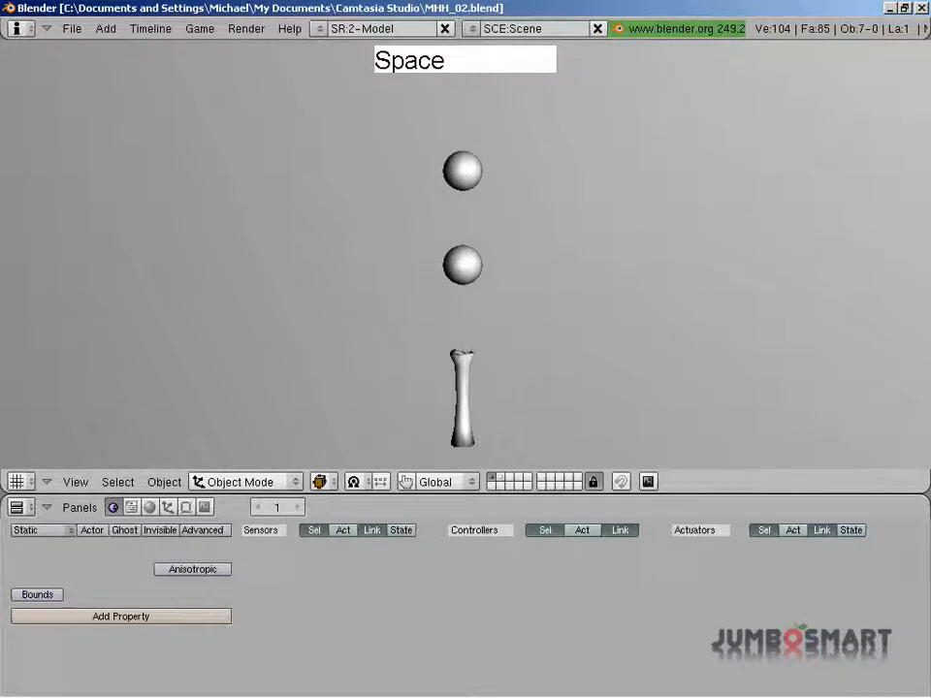
key(space)
key(space)
key(space)
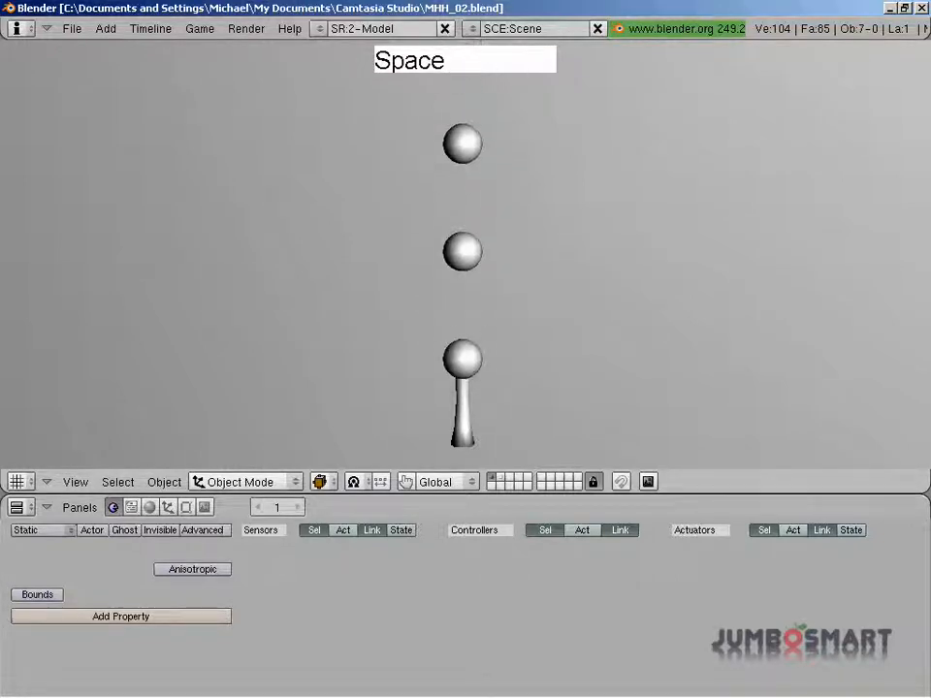
key(Escape)
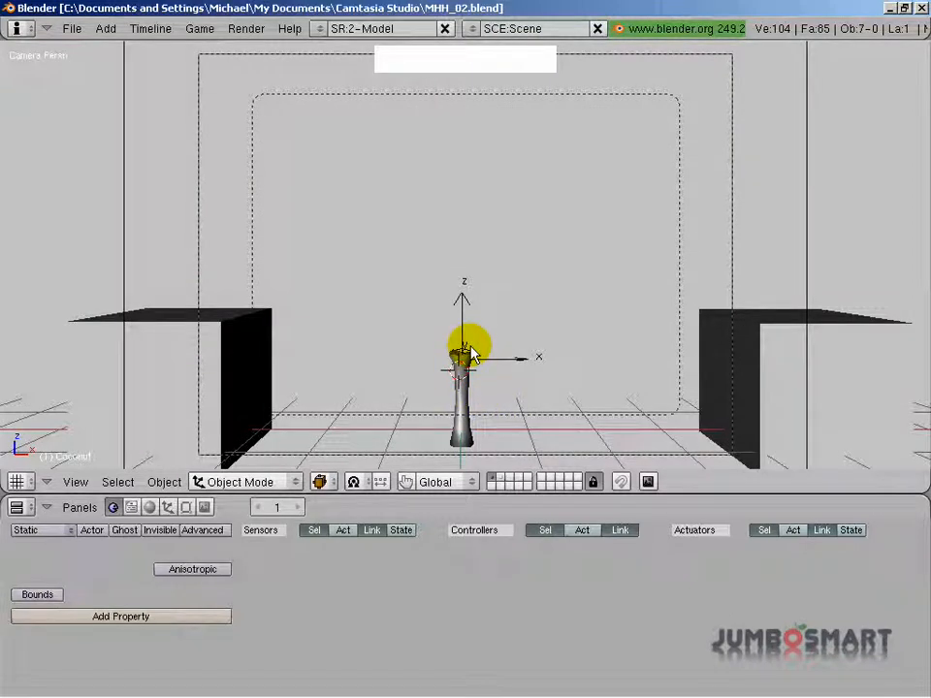
Step: Scale down the Coconut's mesh in Edit Mode on the second layer
click(497, 481)
middle_drag(405, 238, 465, 248)
key(s)
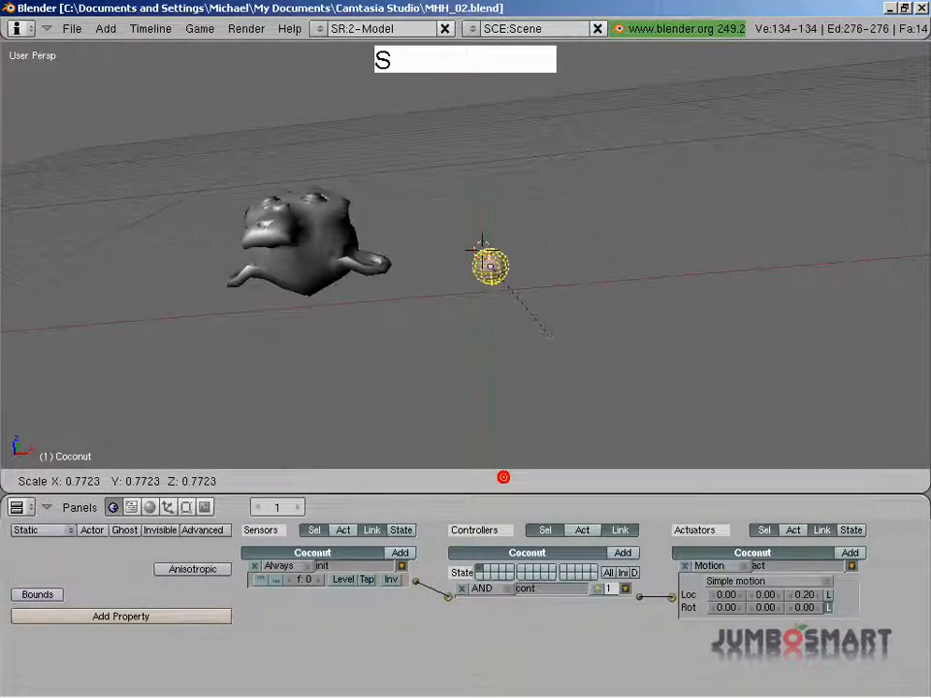
click(520, 312)
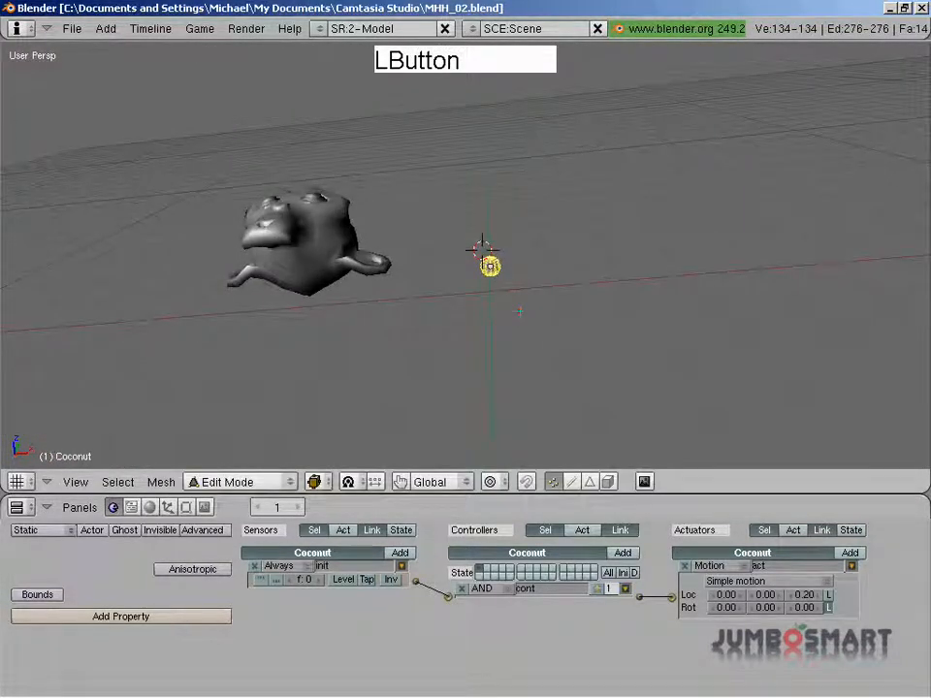
key(Tab)
Step: Scale the Coconut's mesh up to a much larger sphere in Edit Mode and return to Object Mode
middle_drag(490, 478, 706, 263)
key(Tab)
key(s)
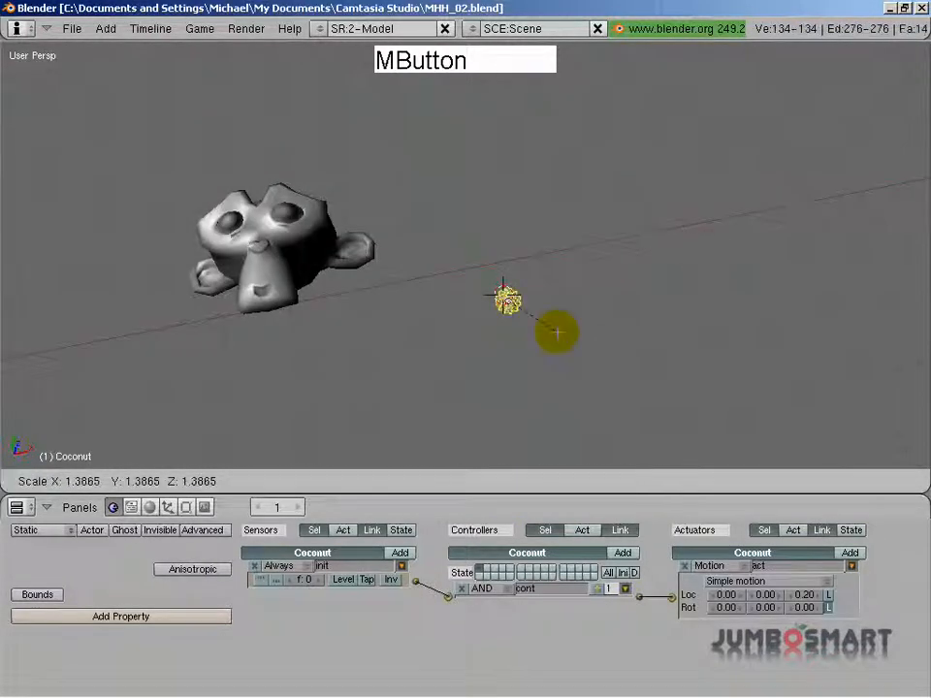
click(679, 334)
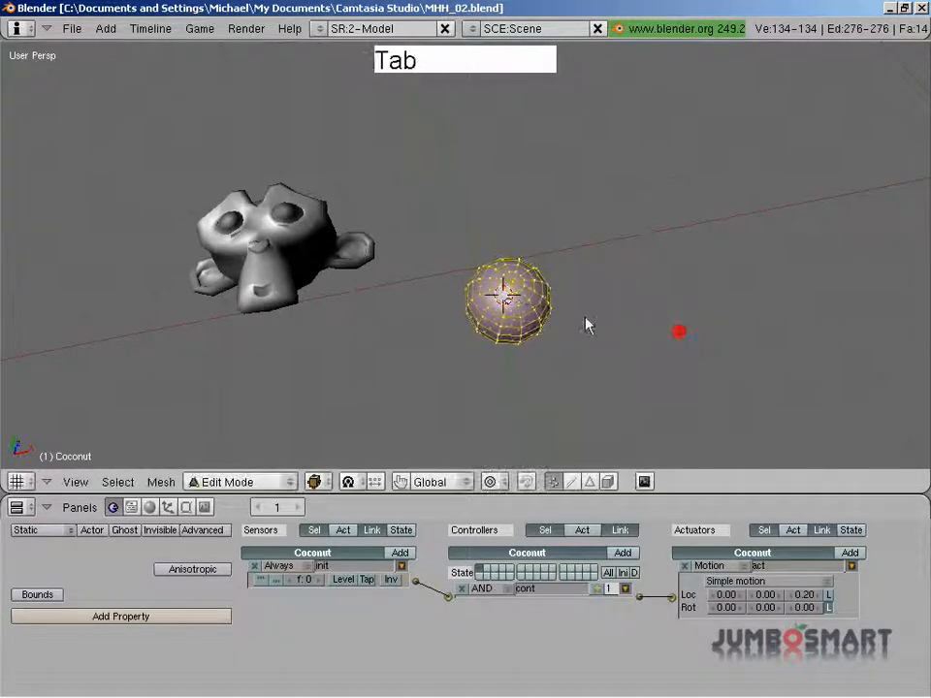
key(Tab)
Step: Scale the whole Coconut object down in Object Mode to about 0.23 units across
middle_drag(625, 333, 634, 379)
key(s)
click(500, 325)
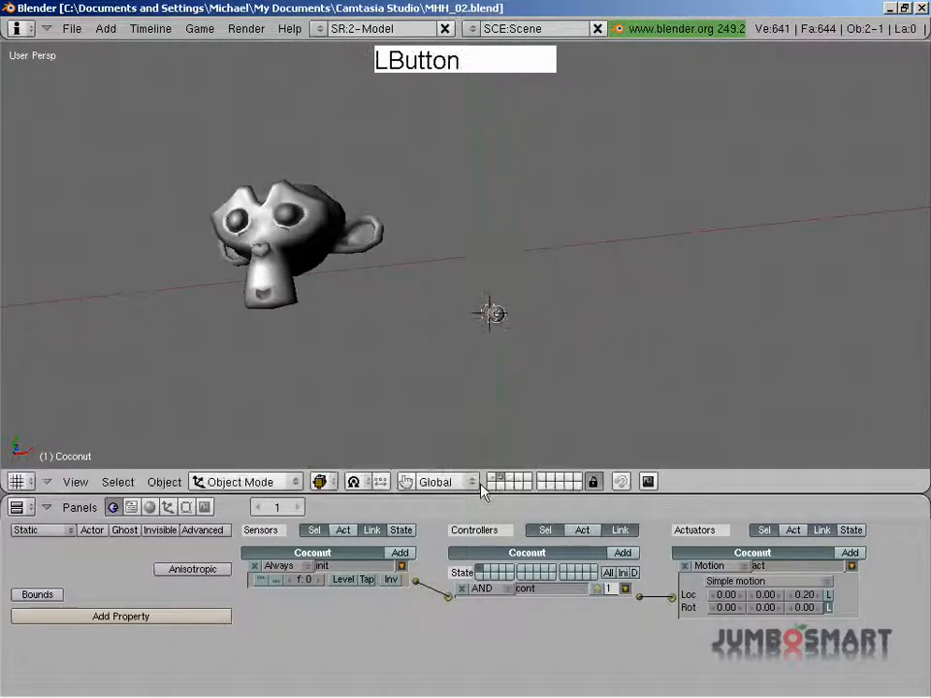
Step: Run the game from the first layer's camera view to test firing the resized Coconut, and stop the game
click(492, 480)
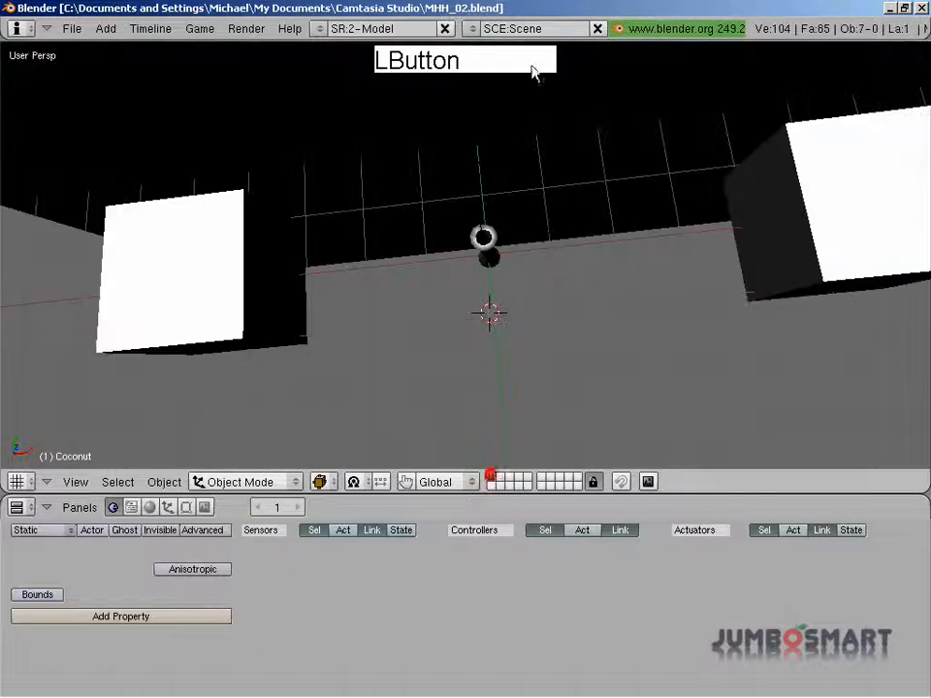
key(KP_0)
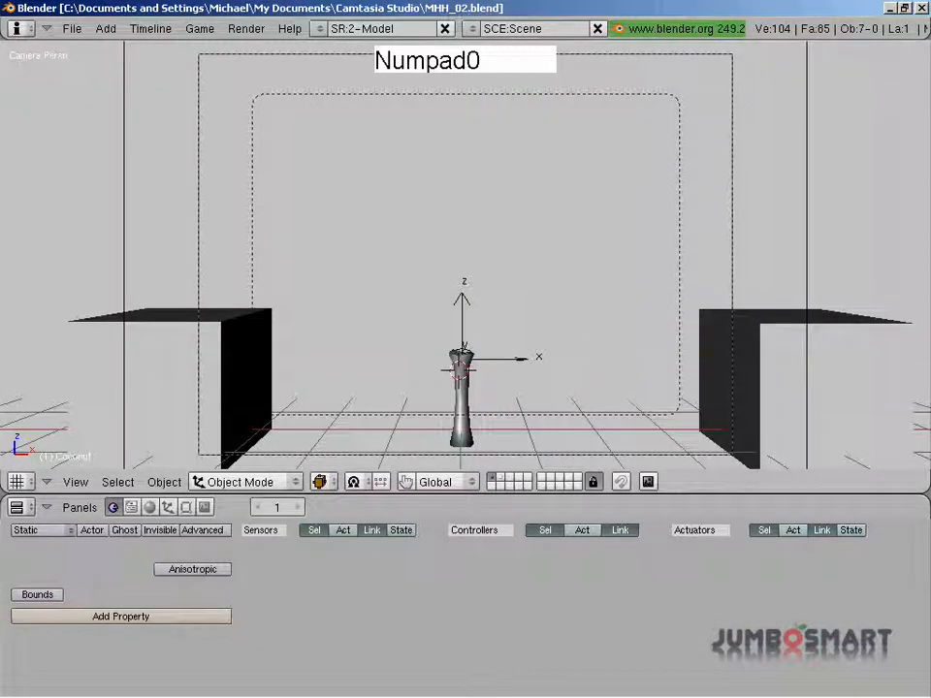
key(p)
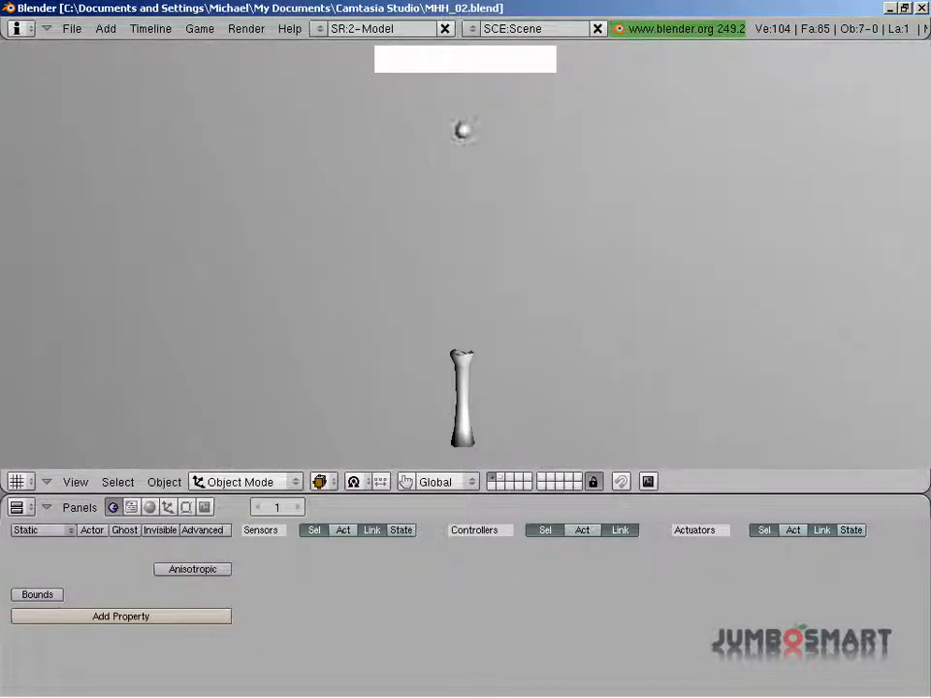
key(space)
key(space)
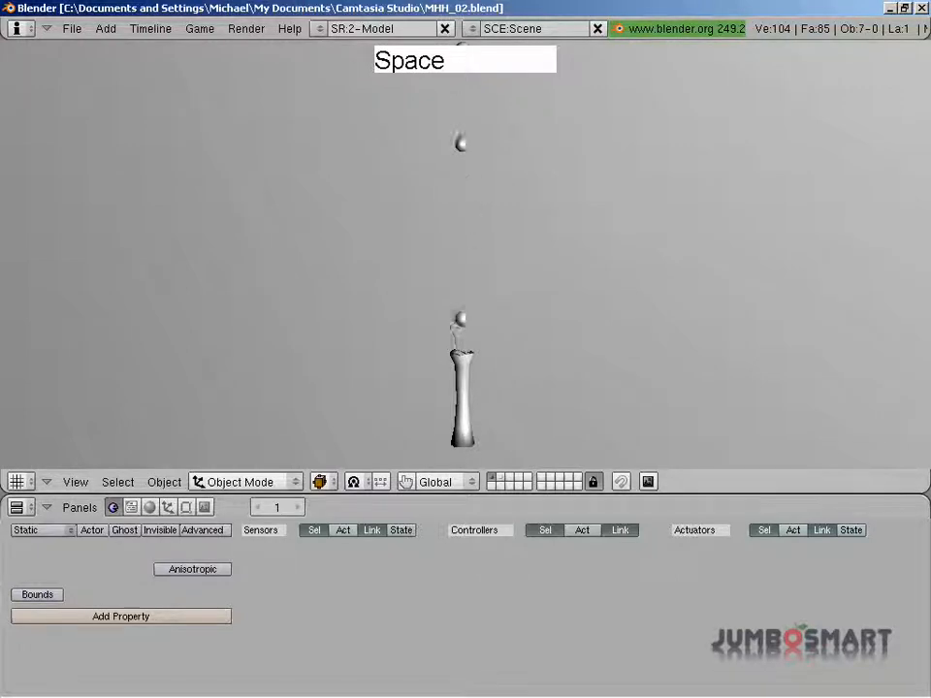
key(Escape)
click(499, 480)
middle_drag(465, 254, 438, 231)
key(Tab)
middle_drag(574, 320, 515, 351)
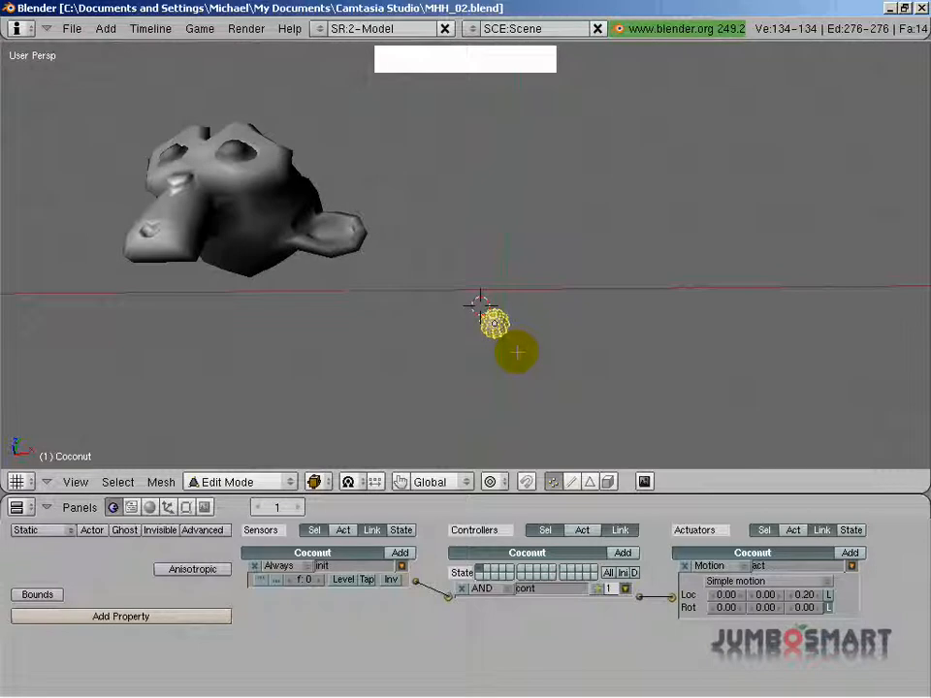
key(s)
key(Escape)
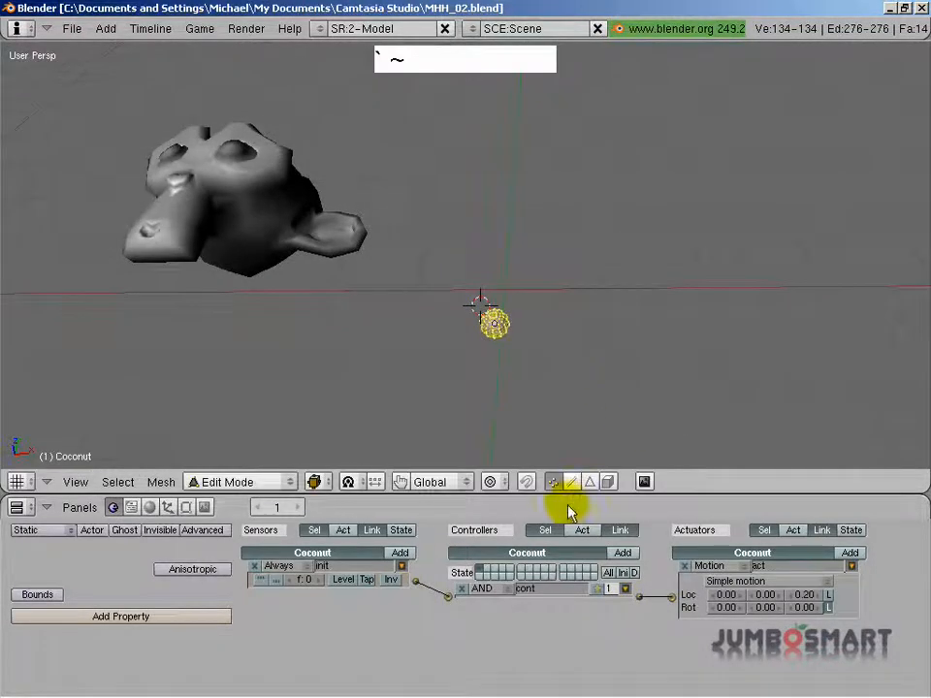
key(Tab)
Step: Show the transform properties on the first layer and select the CoconutGun to read its dimensions
click(497, 478)
middle_drag(472, 187, 463, 155)
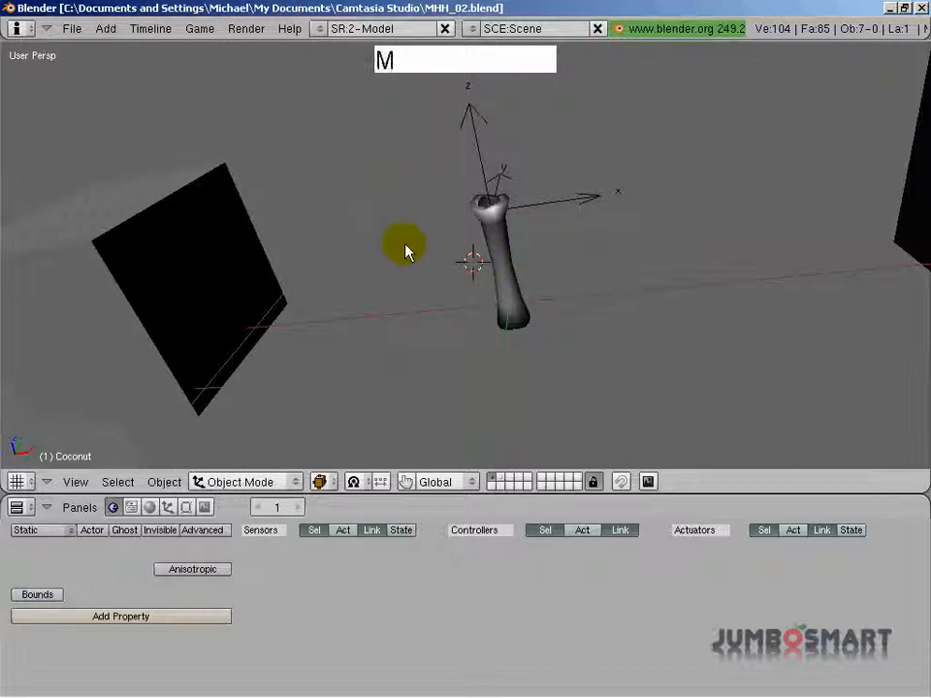
key(n)
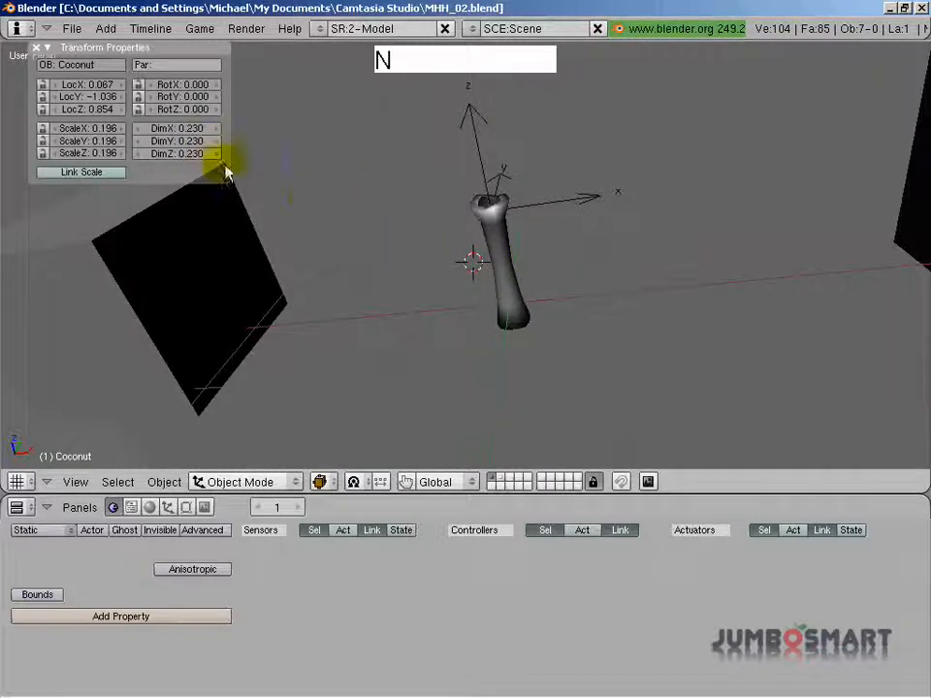
click(36, 48)
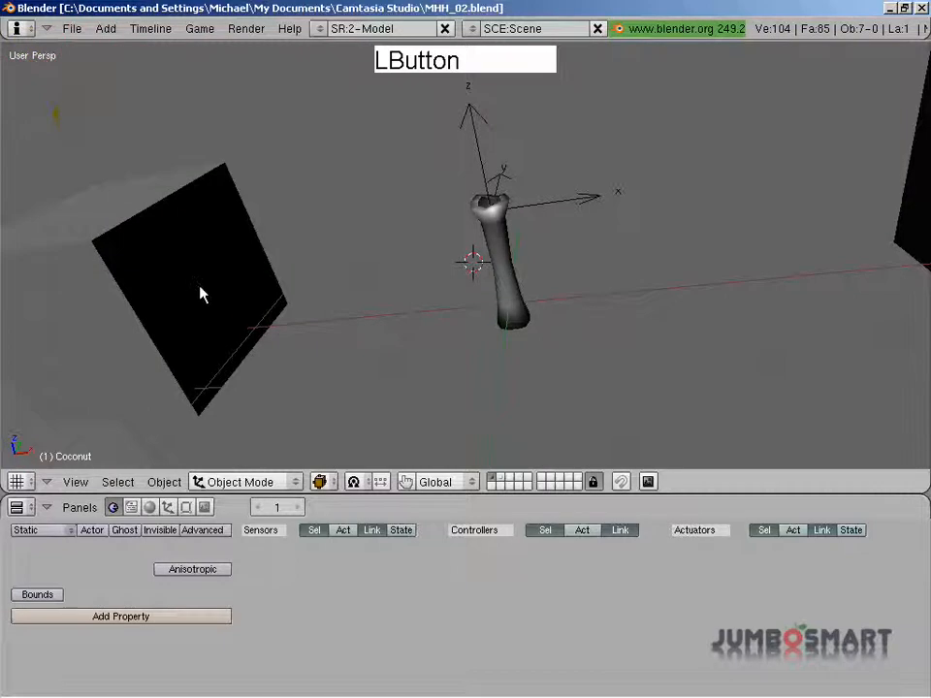
key(n)
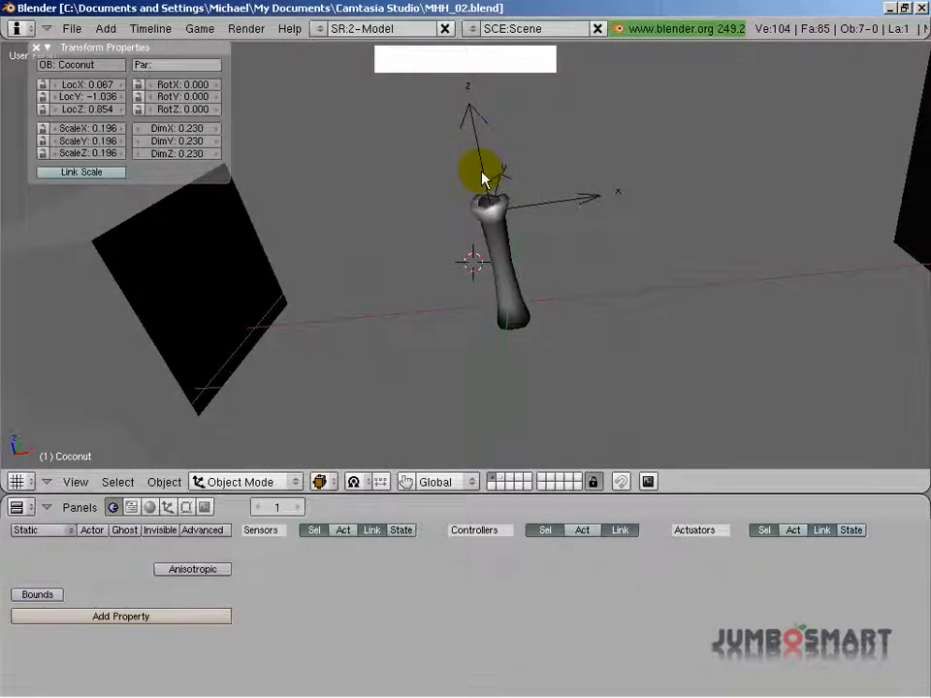
right_click(490, 212)
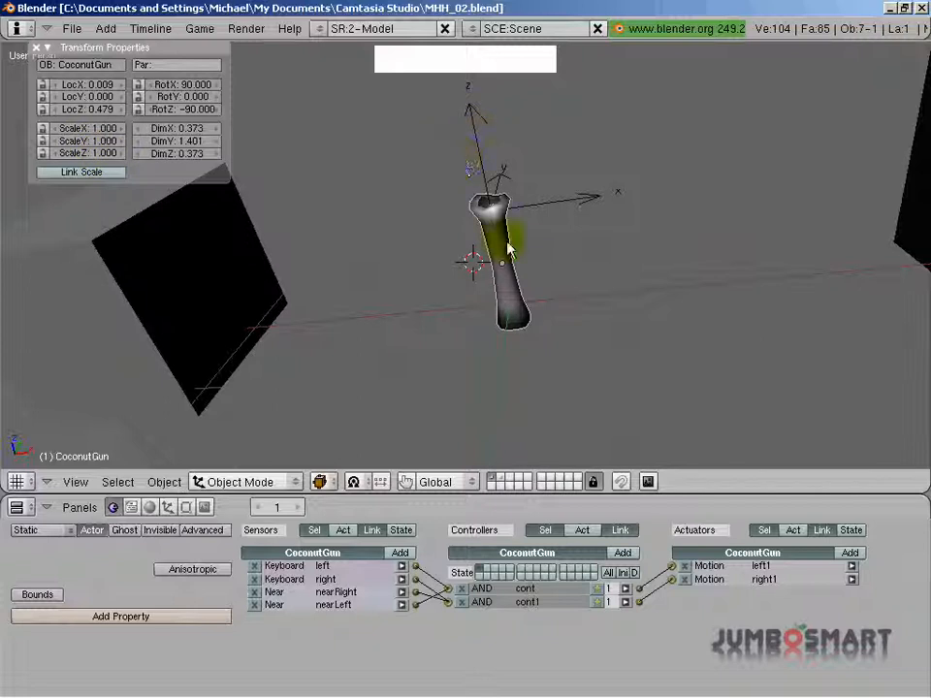
Step: Select the Coconut on the second layer, link its scale axes and set the X scale to 1
click(502, 477)
right_click(482, 287)
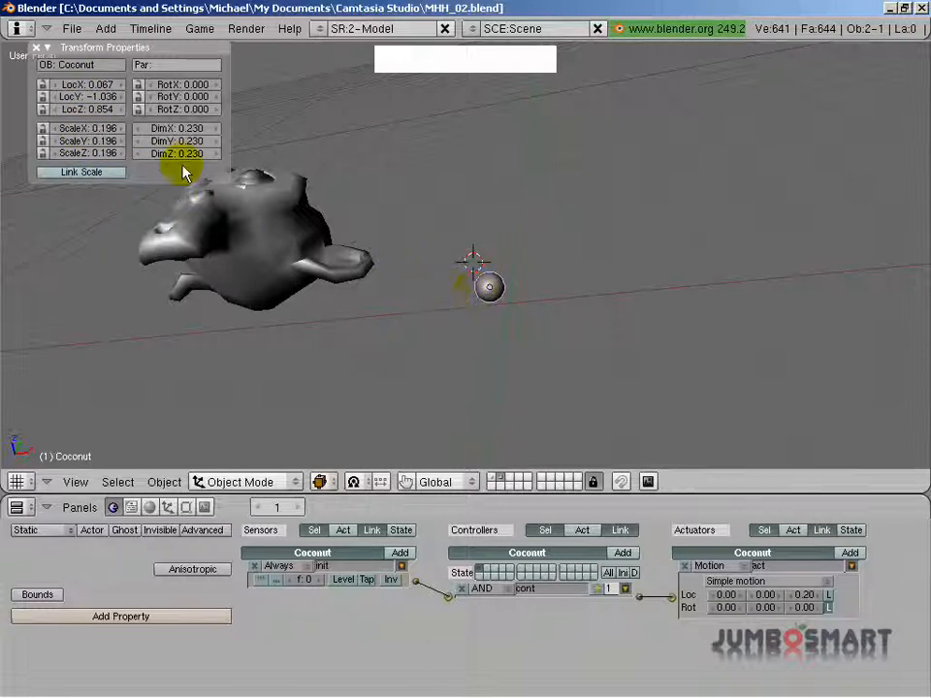
shift+click(109, 130)
click(115, 175)
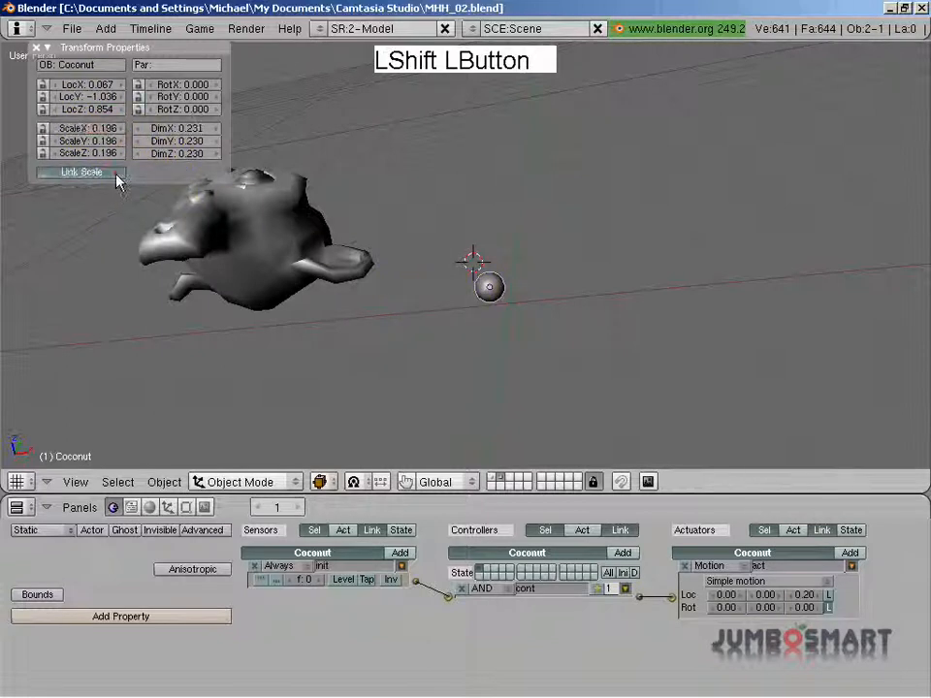
click(117, 177)
shift+click(114, 129)
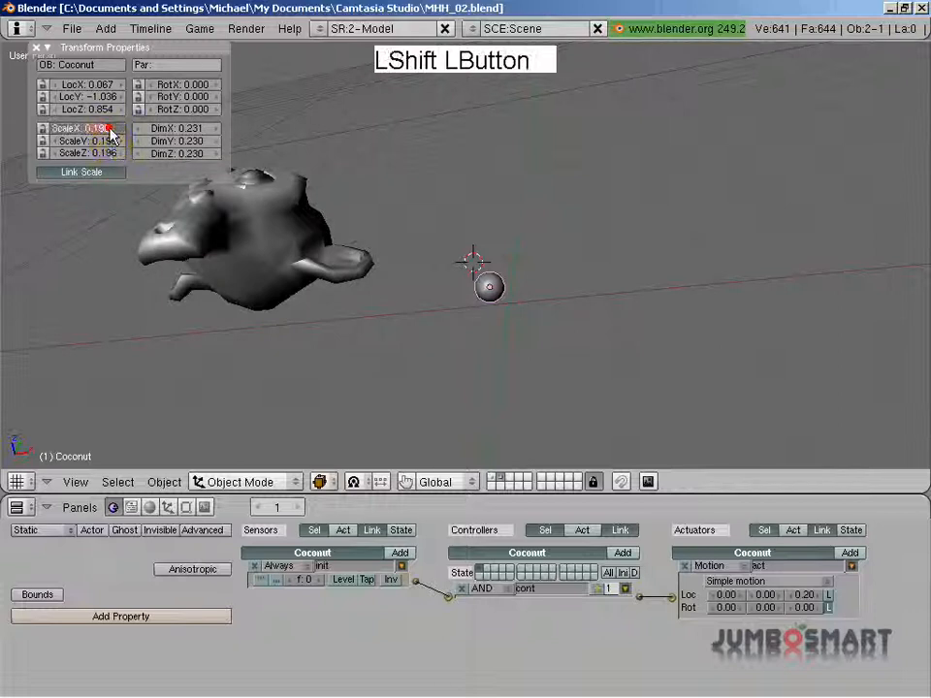
text(1)
key(KP_Enter)
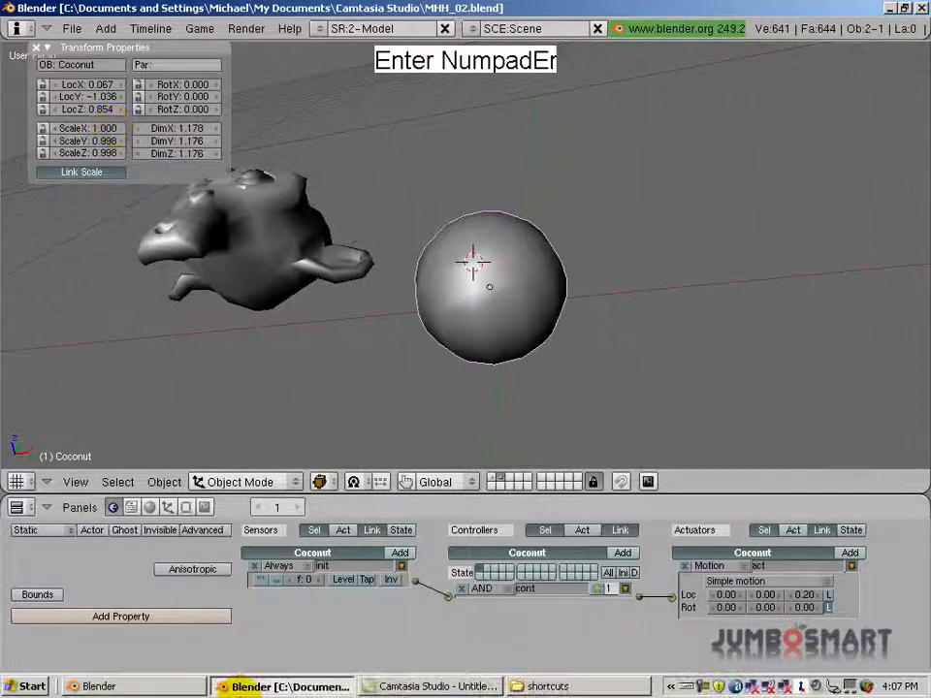
Step: Set the Coconut's Y scale to 1, unlink the scale axes, reset the X scale to 1 and close the transform properties
shift+click(113, 141)
text(1)
key(KP_Enter)
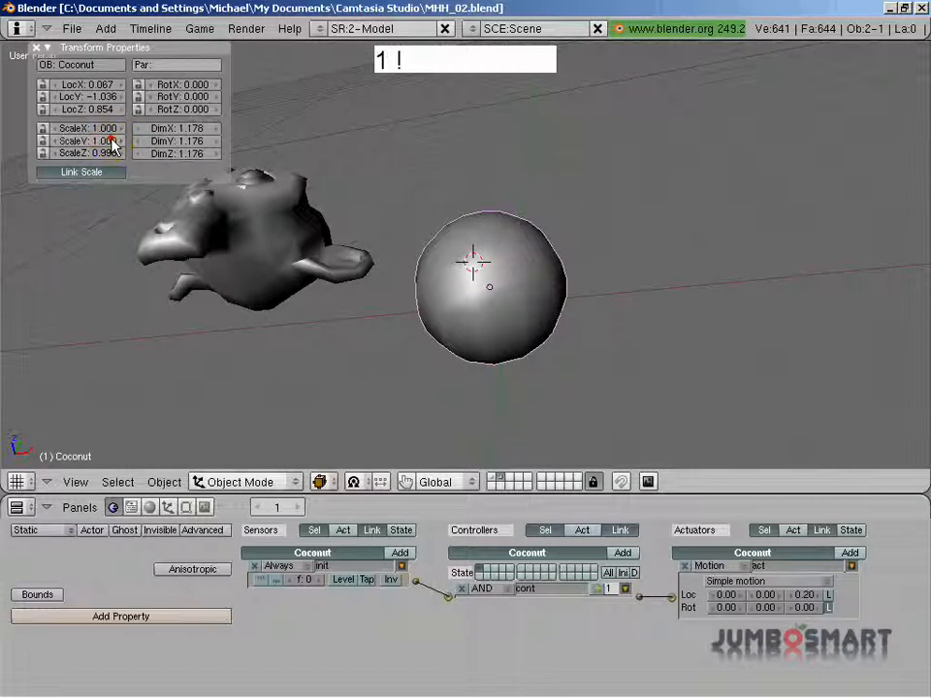
drag(113, 141, 114, 143)
click(101, 175)
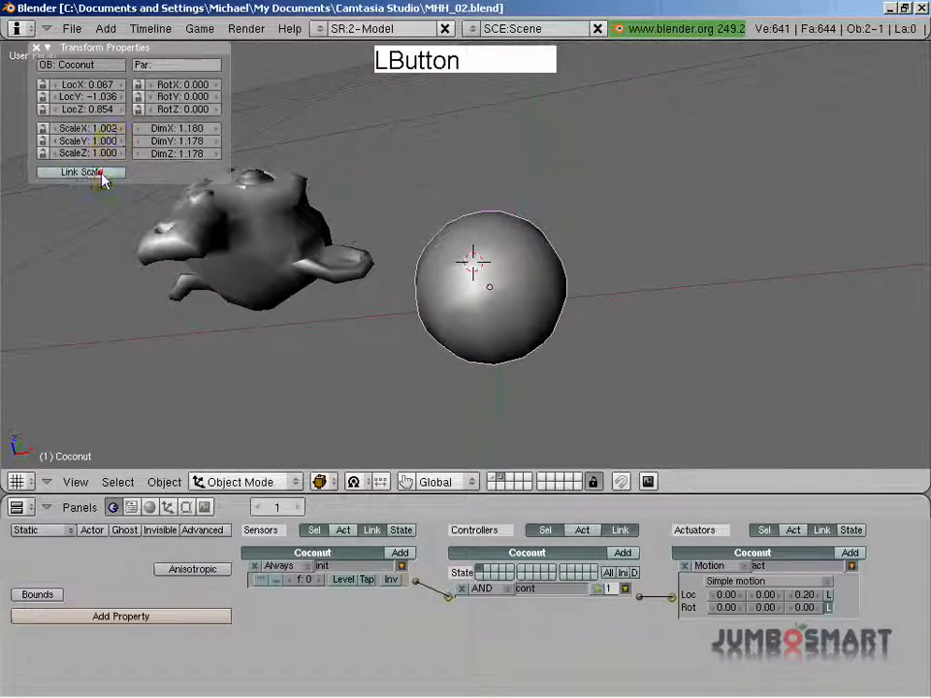
click(120, 128)
shift+click(110, 128)
text(1)
key(KP_Enter)
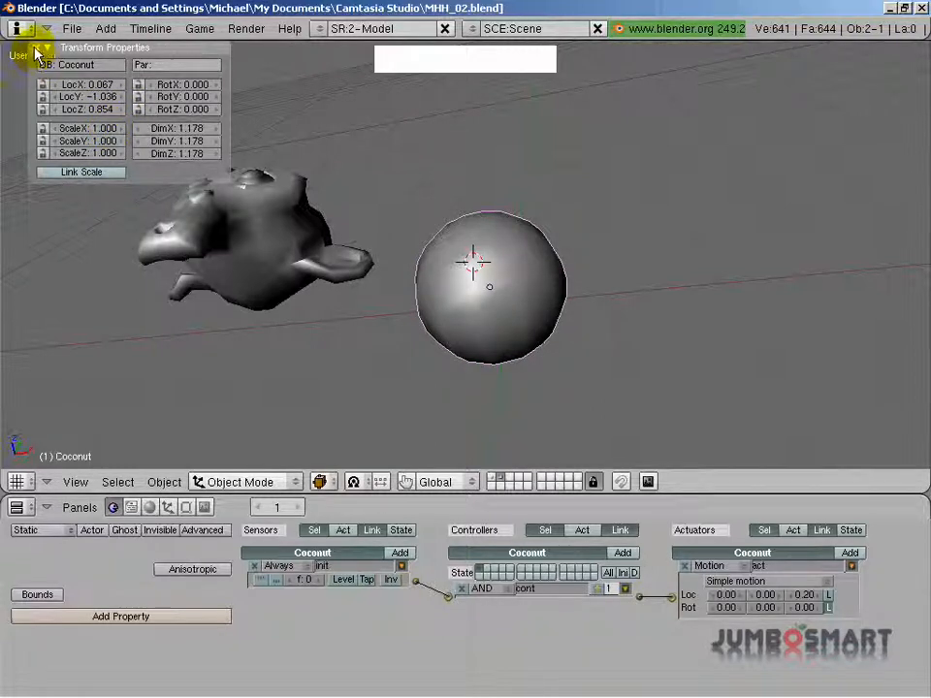
click(37, 52)
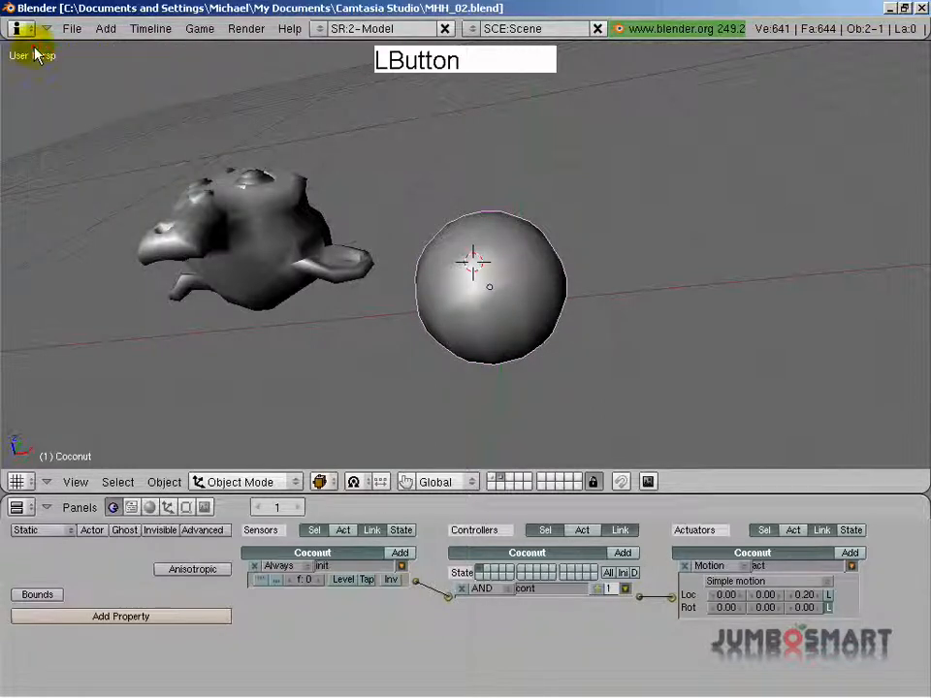
Step: Scale the Coconut's mesh down to a small sphere in Edit Mode and return to Object Mode
middle_drag(391, 339, 461, 336)
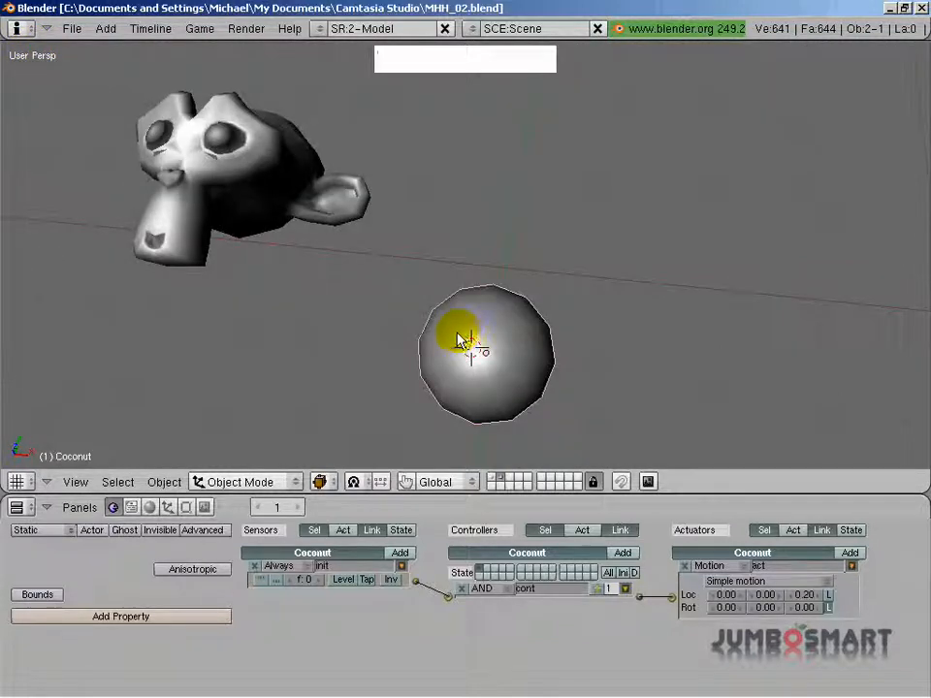
key(Tab)
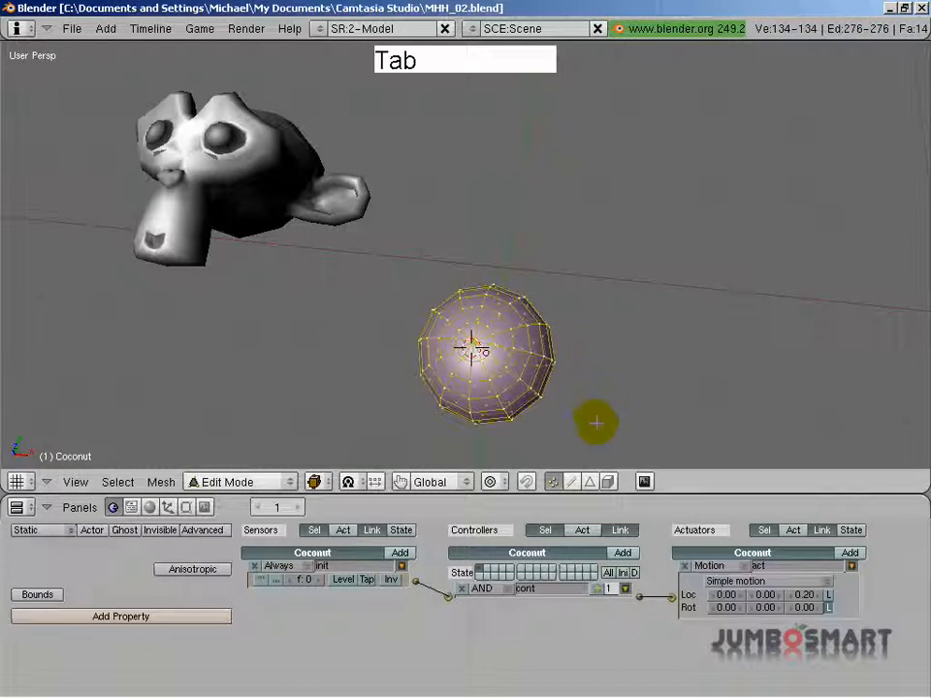
key(s)
click(506, 373)
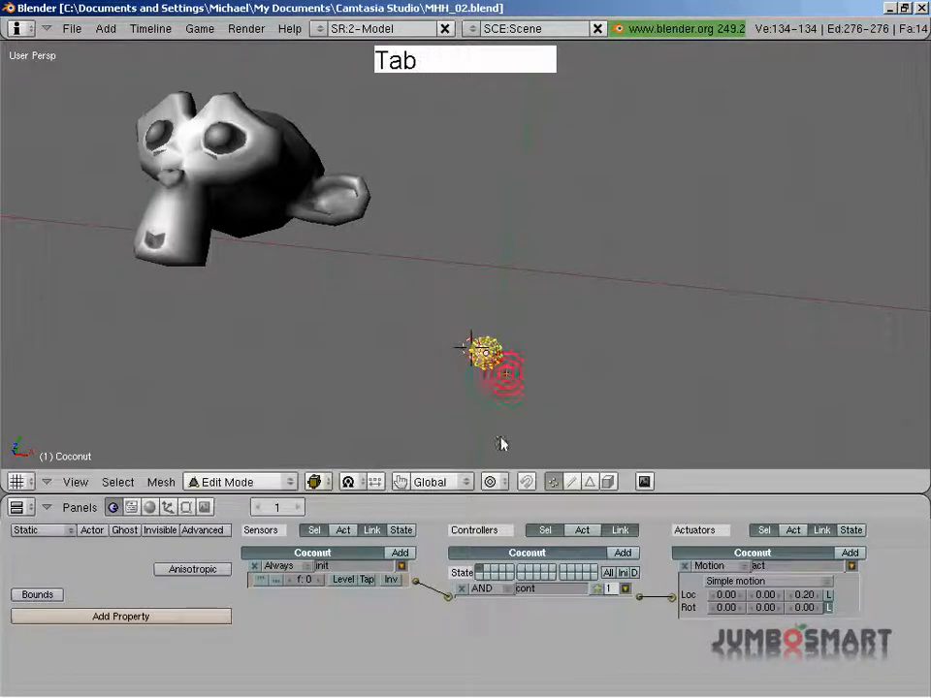
key(Tab)
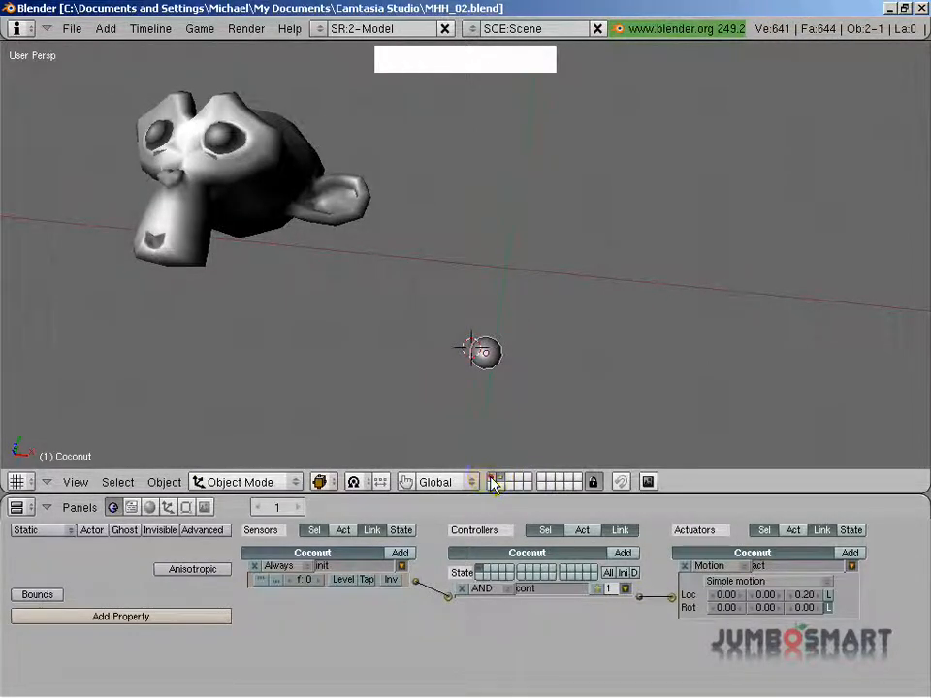
Step: Run the game from the first layer's camera view, fire several coconuts with the gun standing still, and stop the game
click(492, 481)
key(KP_0)
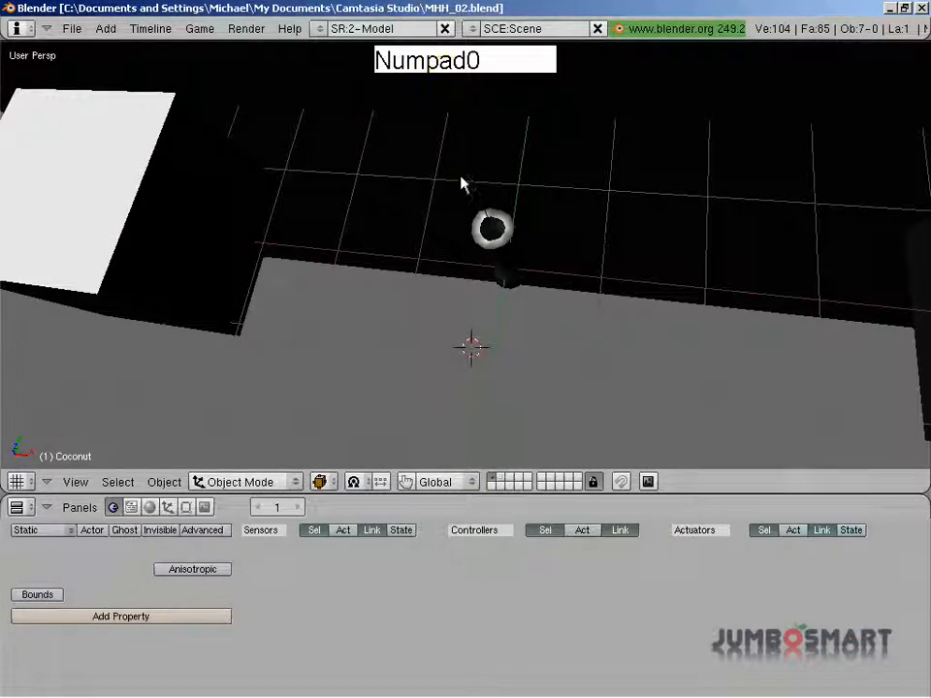
key(KP_0)
key(p)
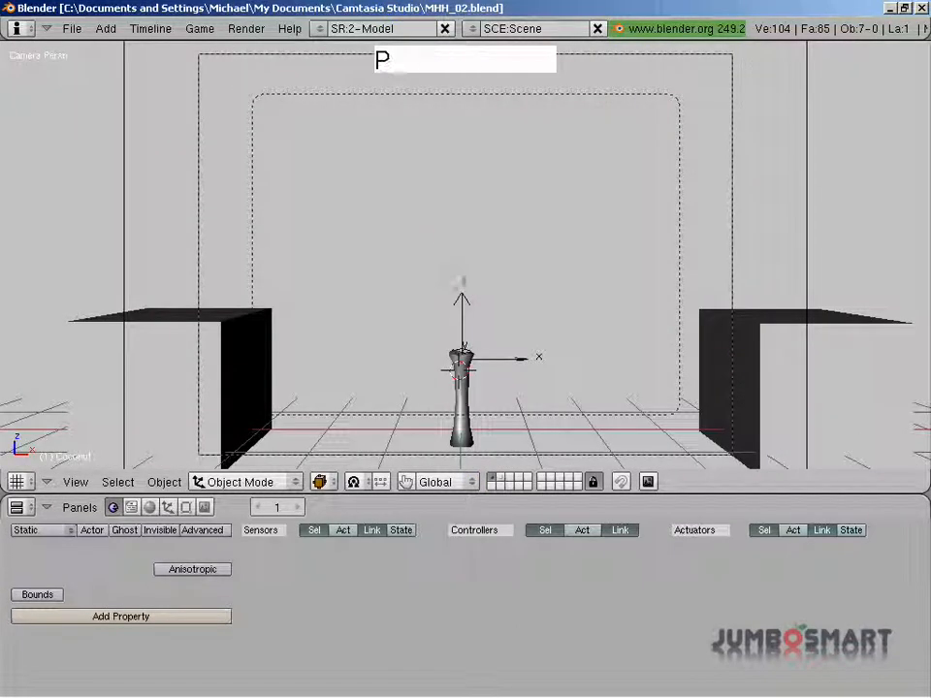
key(space)
key(space)
key(space)
key(space)
key(space)
key(space)
key(grave)
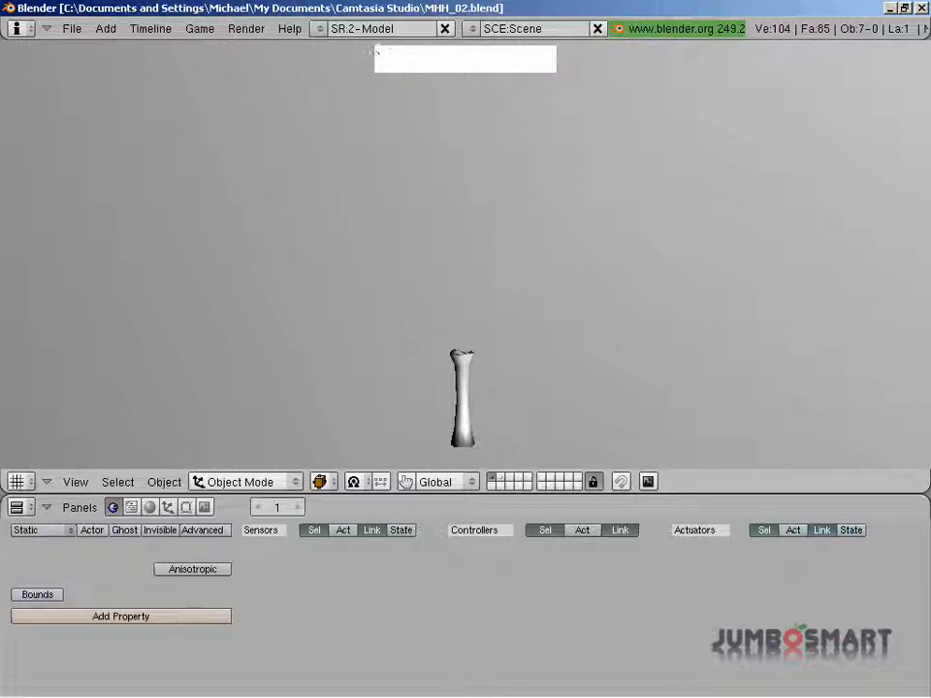
key(Escape)
Step: Run the game again from the camera view, firing coconuts while moving the gun left and right, and stop the game
middle_drag(526, 333, 484, 327)
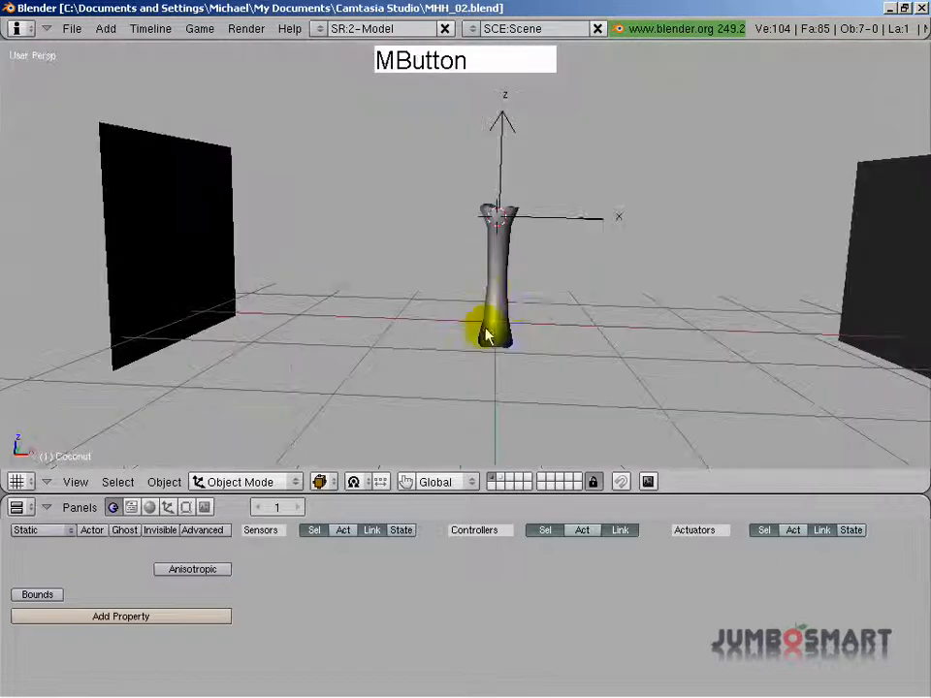
key(KP_0)
key(p)
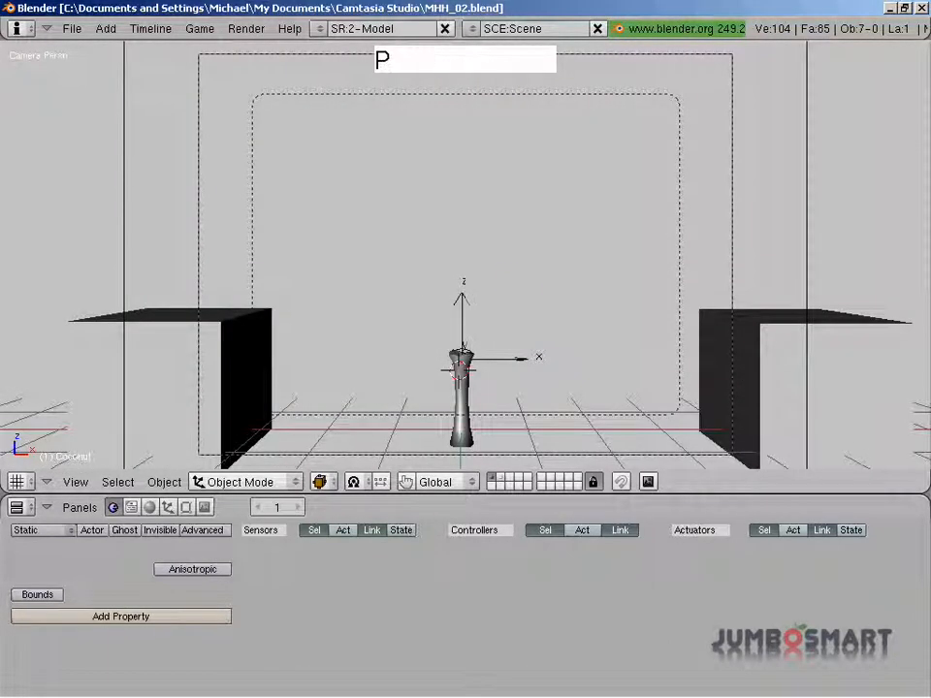
key(Left)
key(space)
key(space)
key(Right)
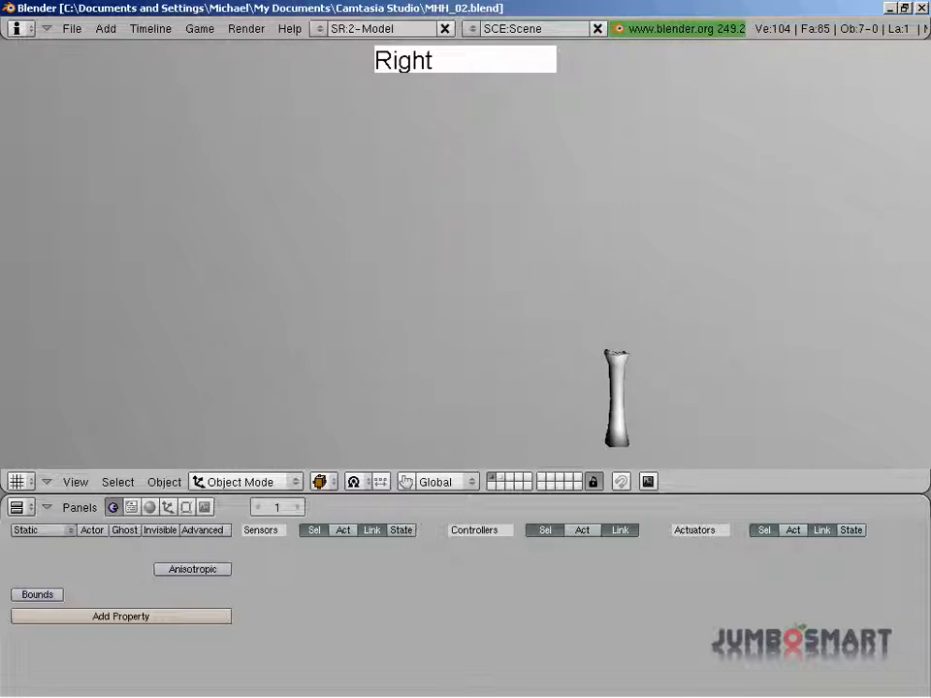
key(space)
key(Left)
key(space)
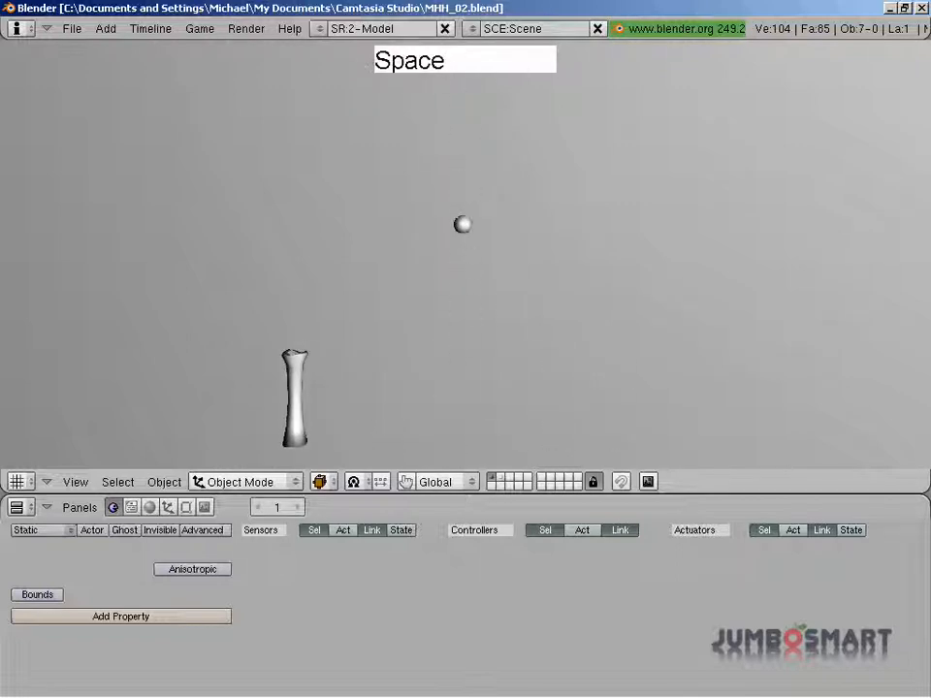
key(Left)
key(Right)
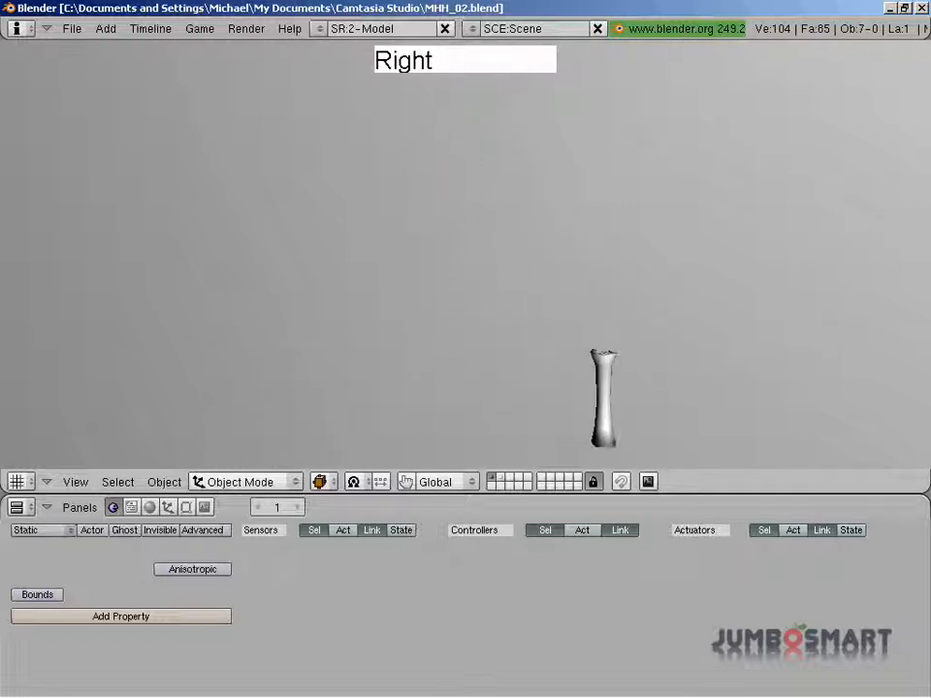
key(space)
key(Escape)
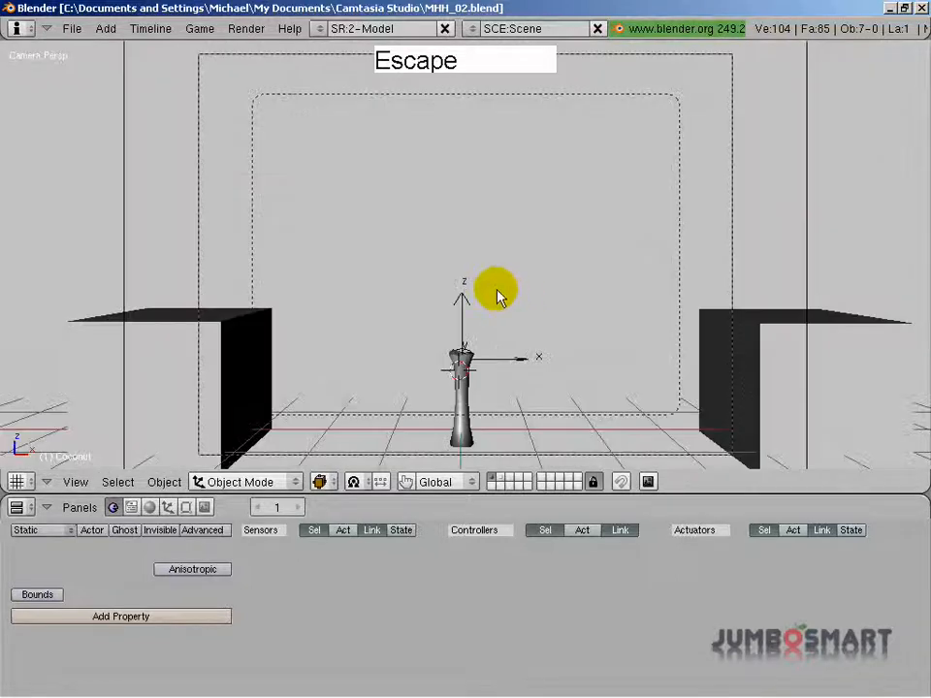
Step: Parent the Empty at the gun's opening to the CoconutGun, using wireframe display to select both objects
right_click(462, 302)
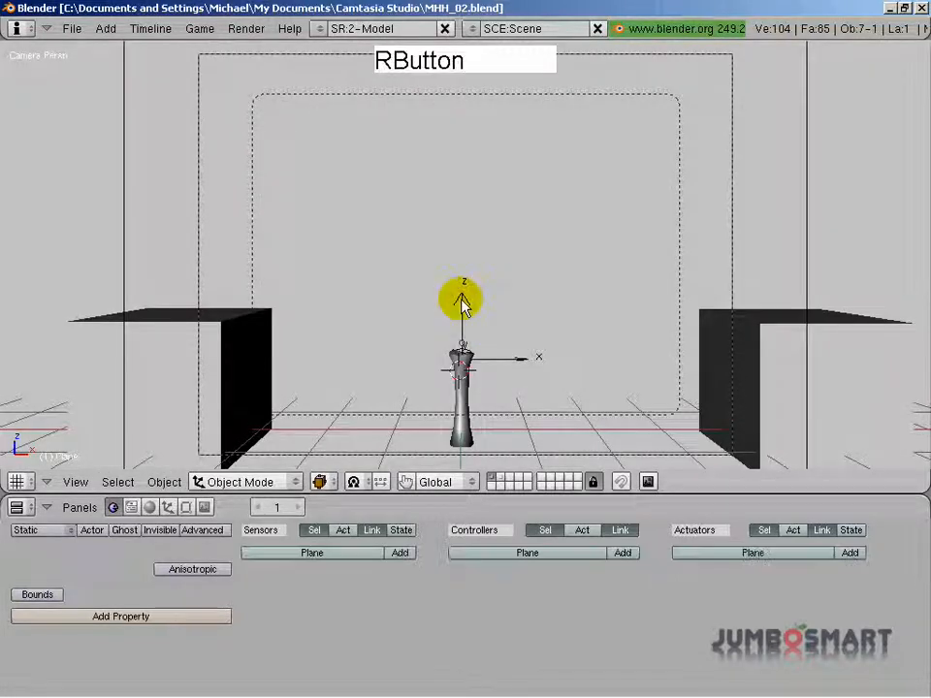
right_click(463, 302)
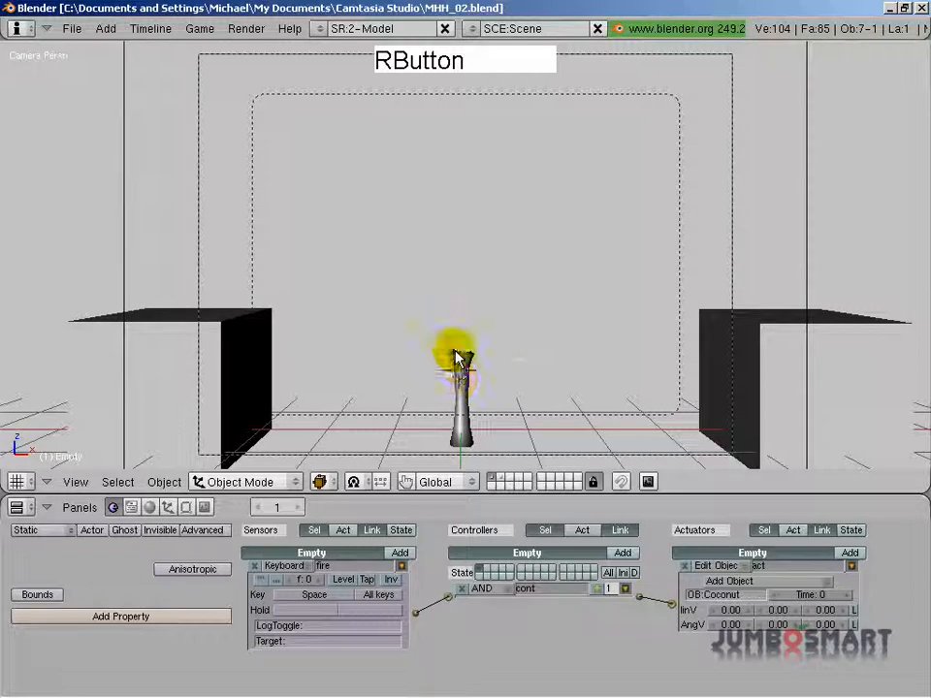
key(z)
shift+right_click(460, 378)
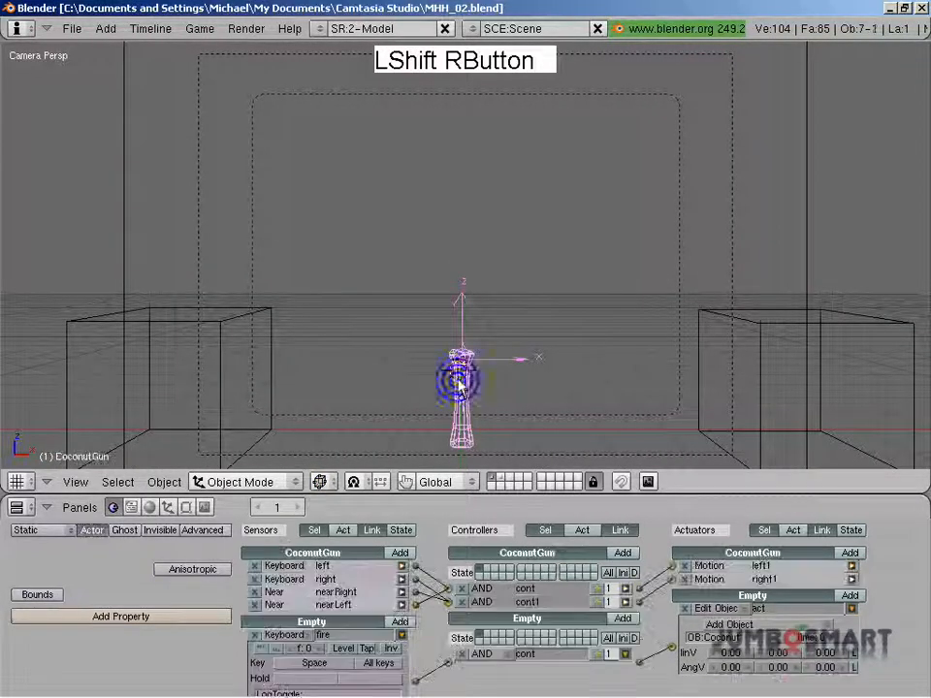
key(ctrl+p)
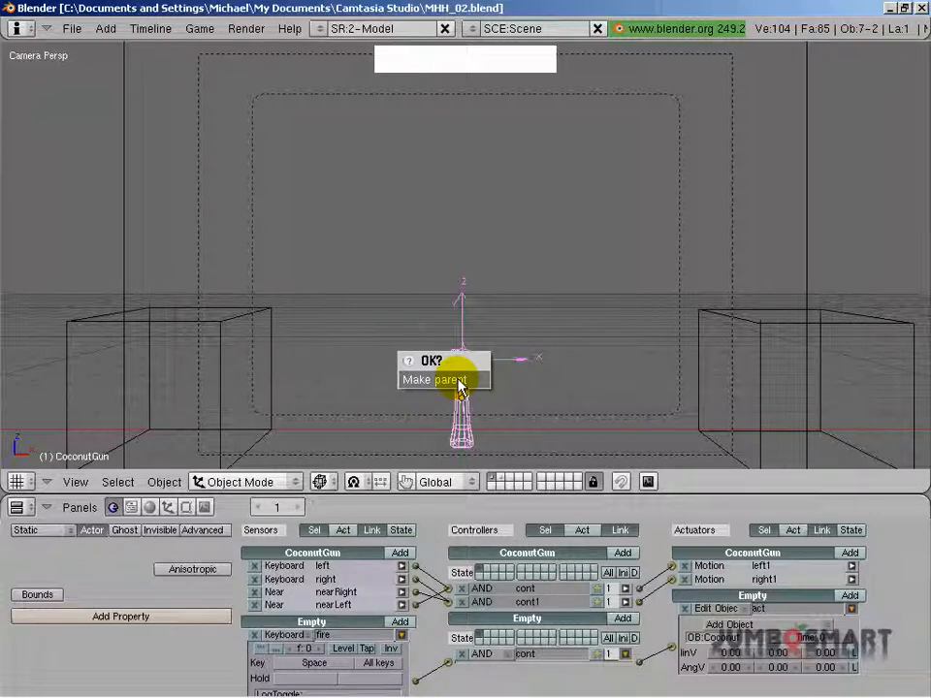
key(Return)
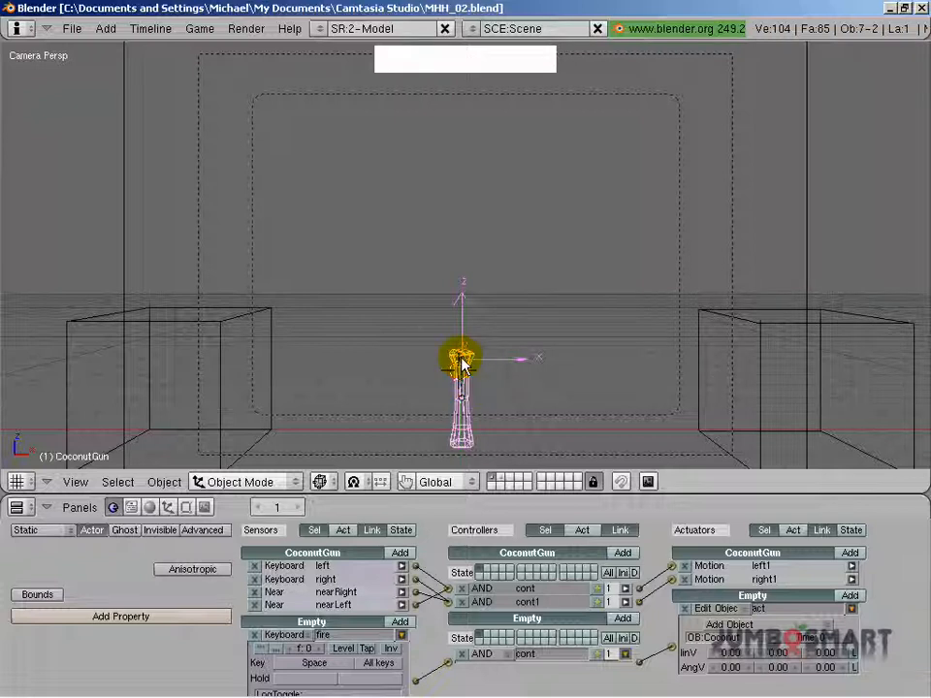
Step: Switch to textured display and run the game to test firing while the gun moves left and right, and stop the game
key(alt+z)
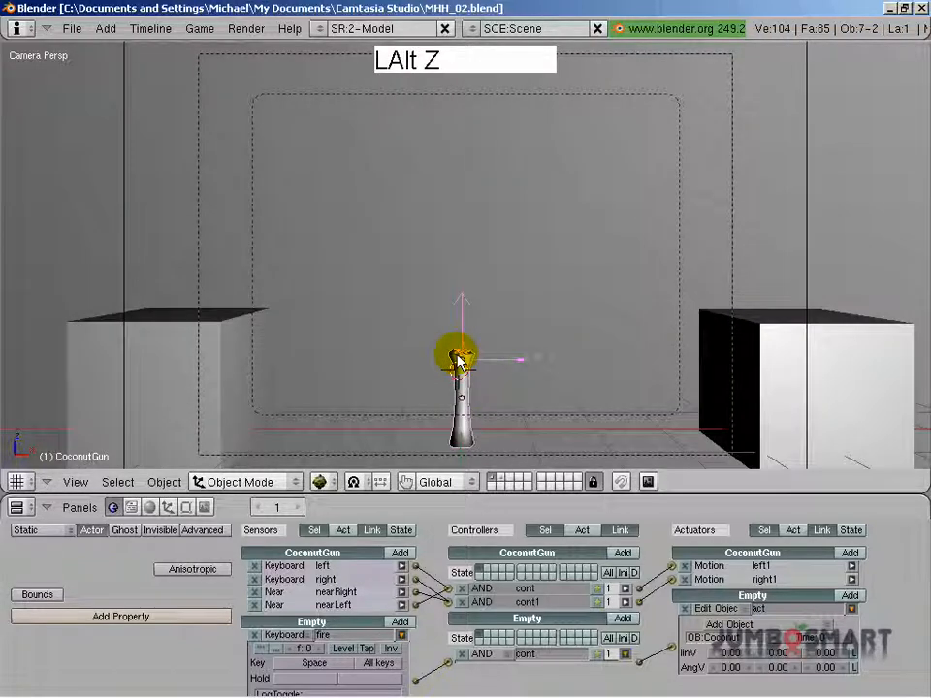
key(p)
key(Left)
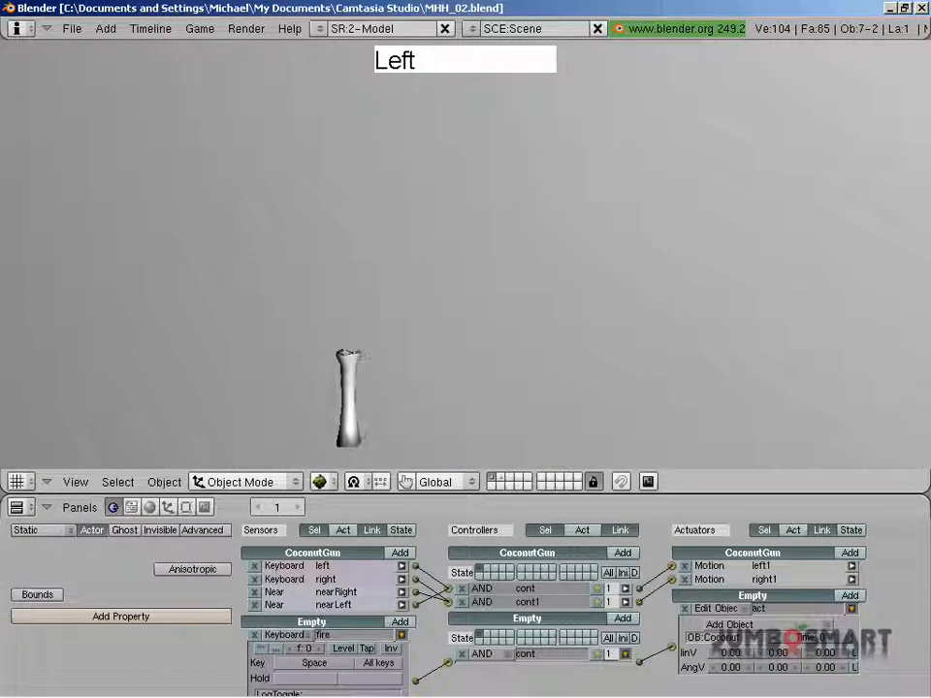
key(Right)
key(Left)
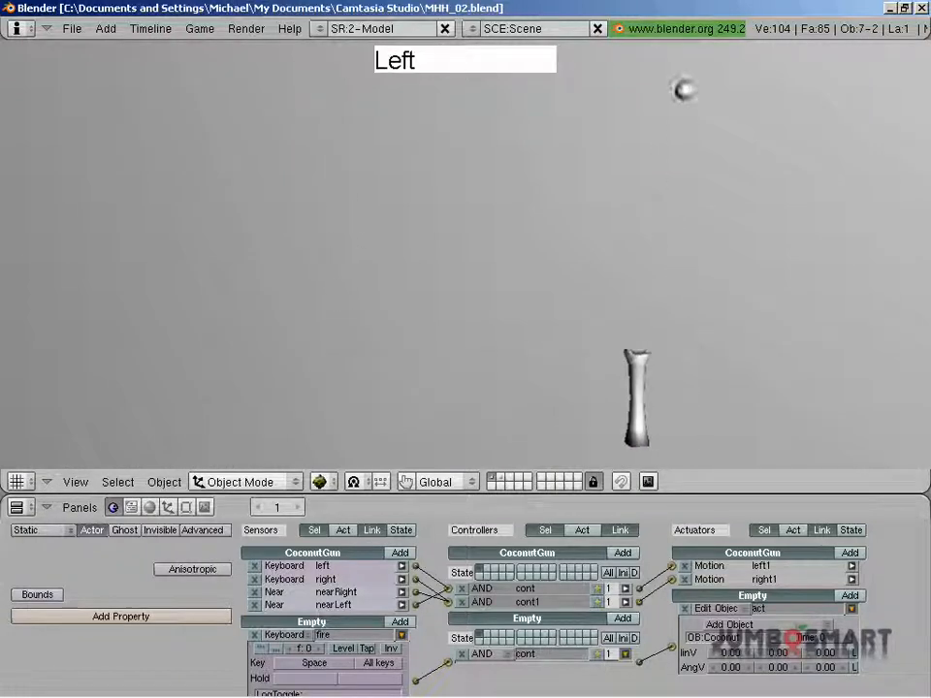
key(Right)
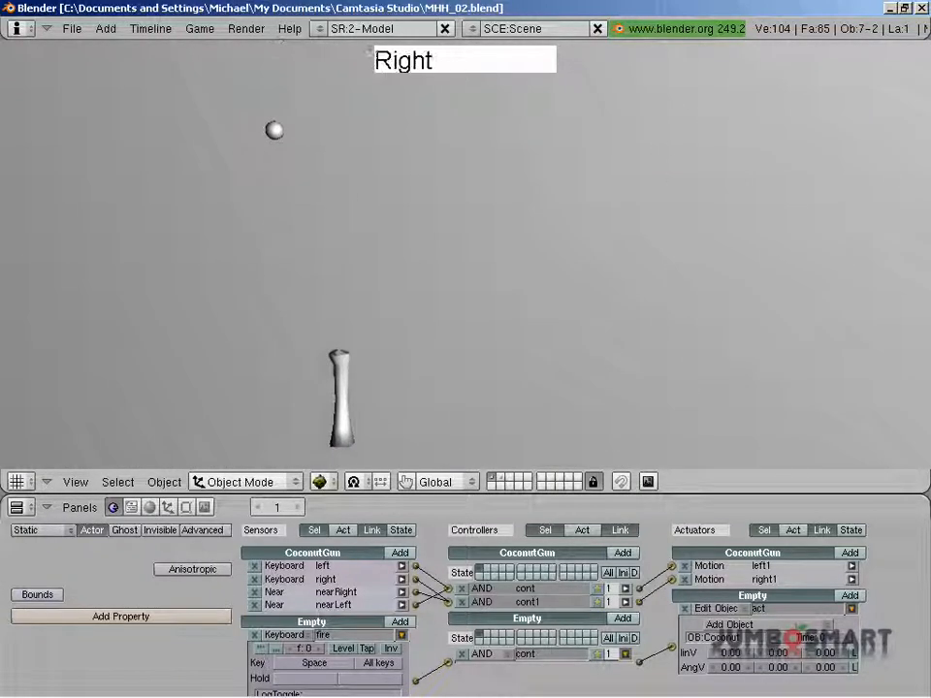
key(space)
key(Right)
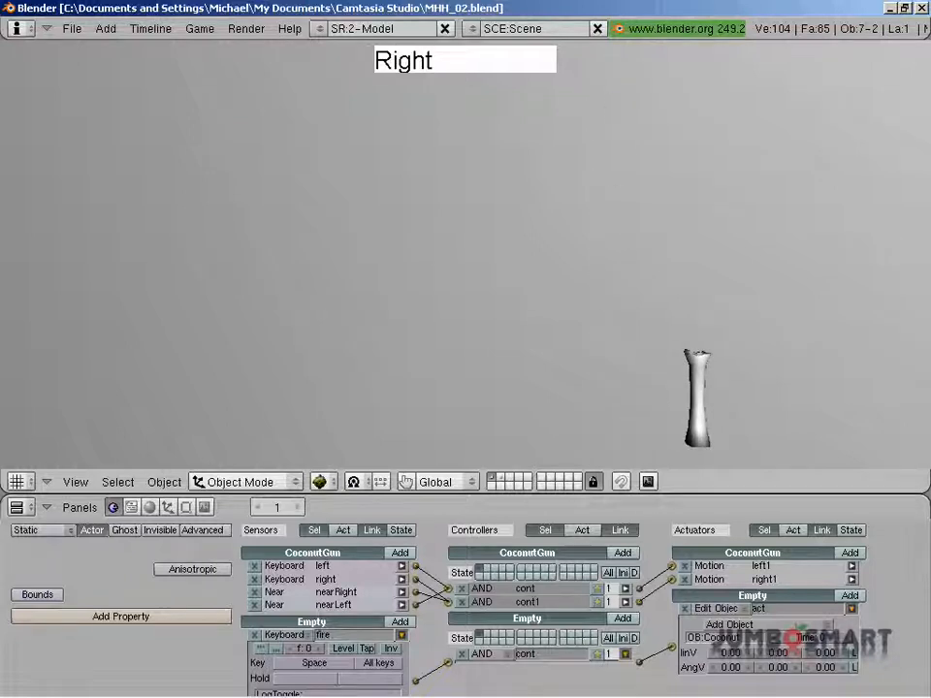
key(Escape)
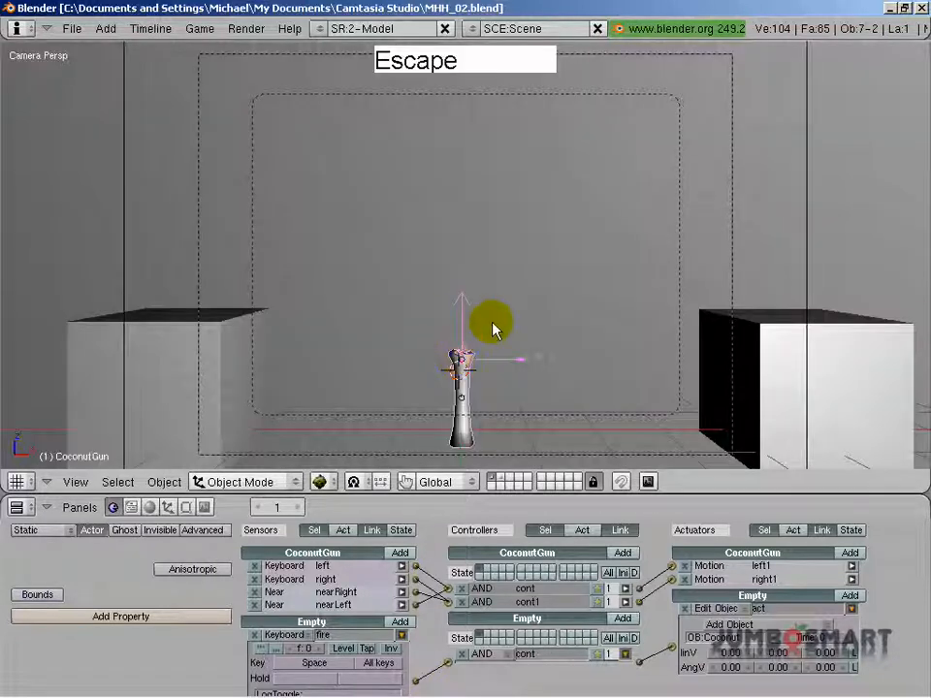